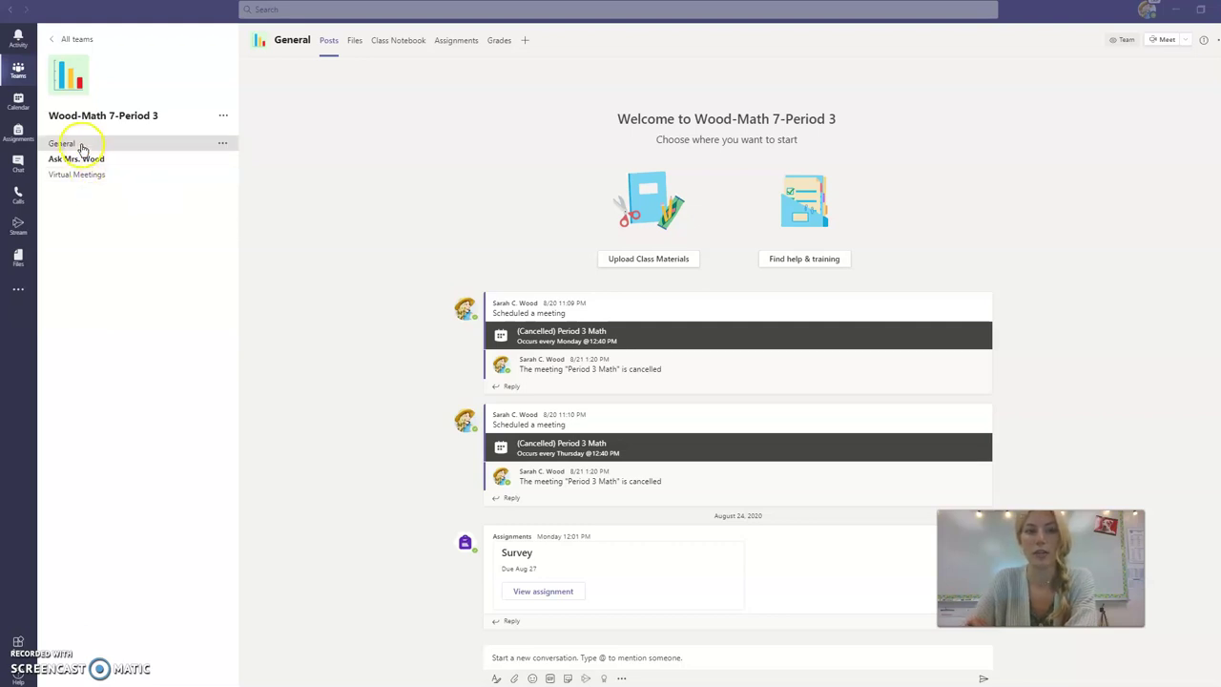
Start scheduling a new meeting in the Period 3 math team's Virtual Meetings channel.
click(81, 145)
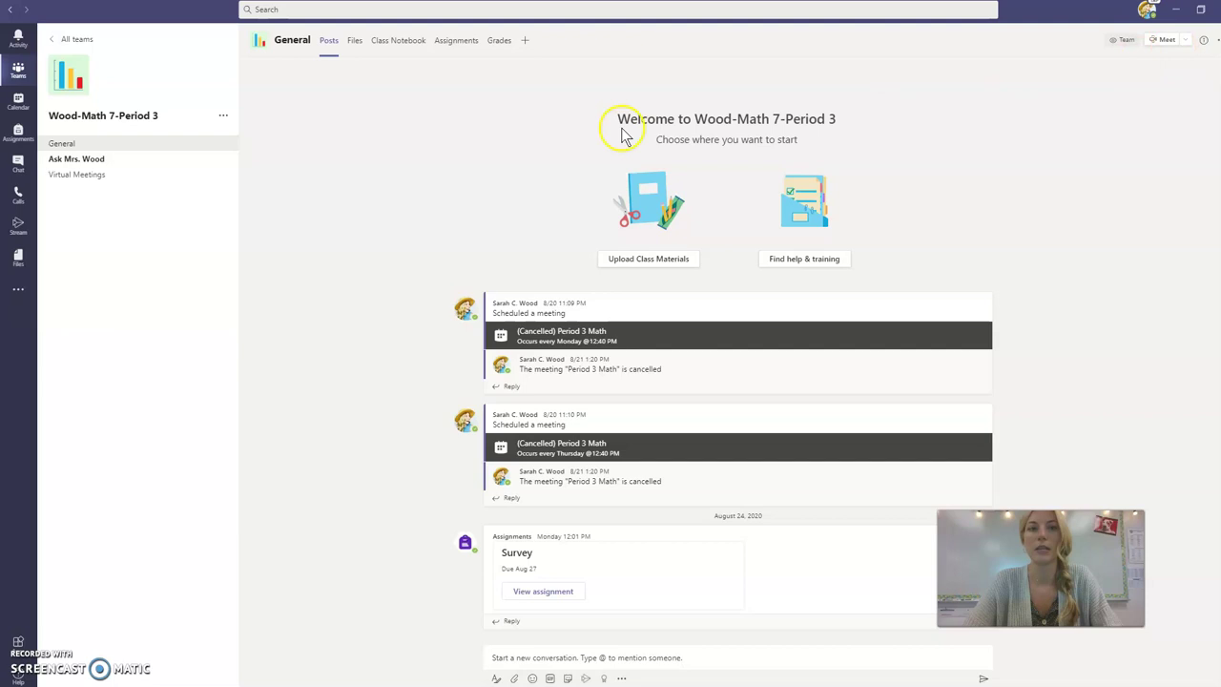
click(70, 181)
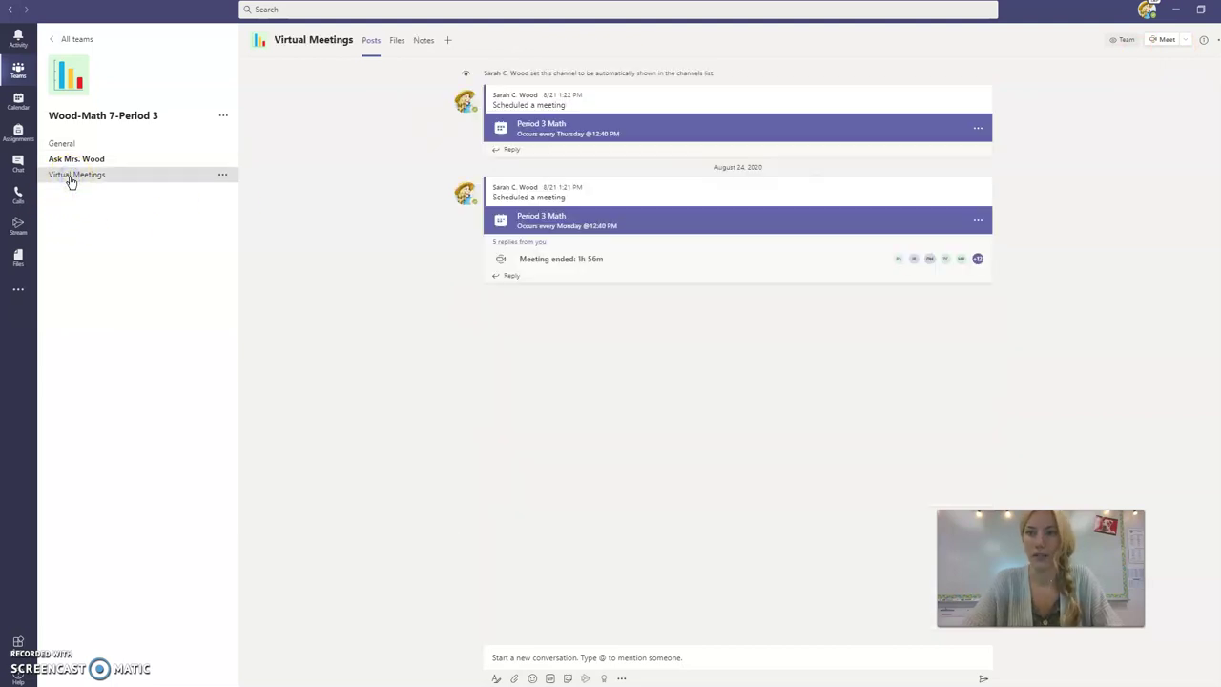
click(1169, 42)
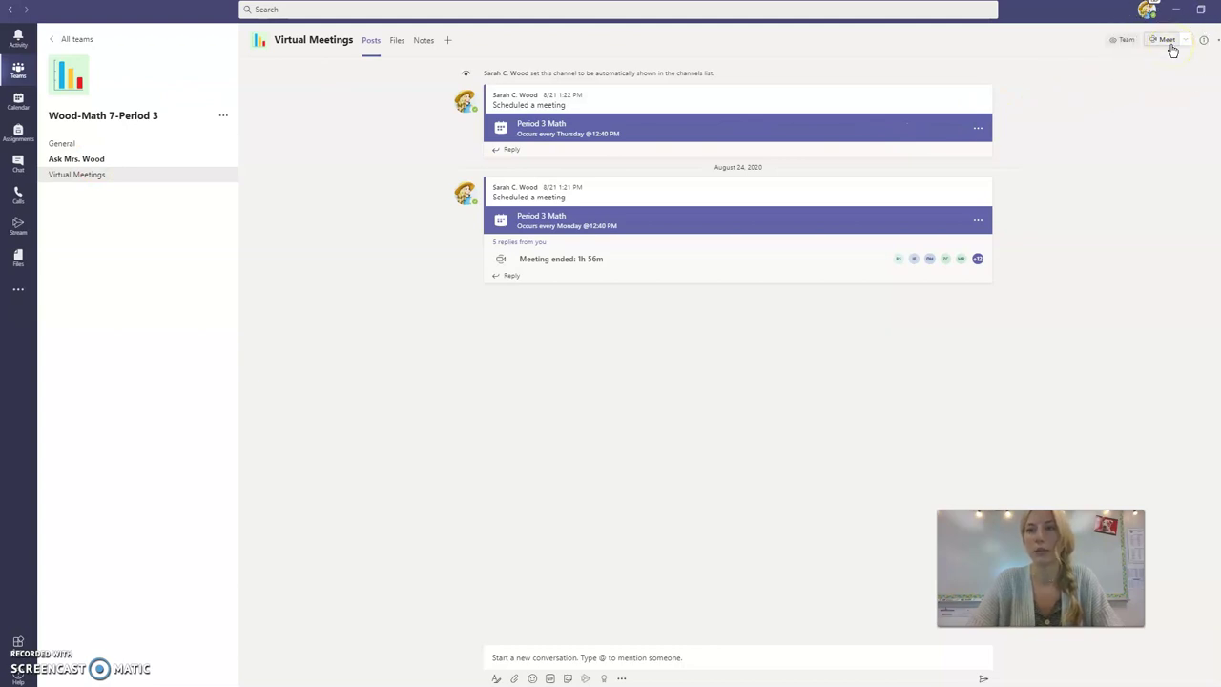
click(1188, 42)
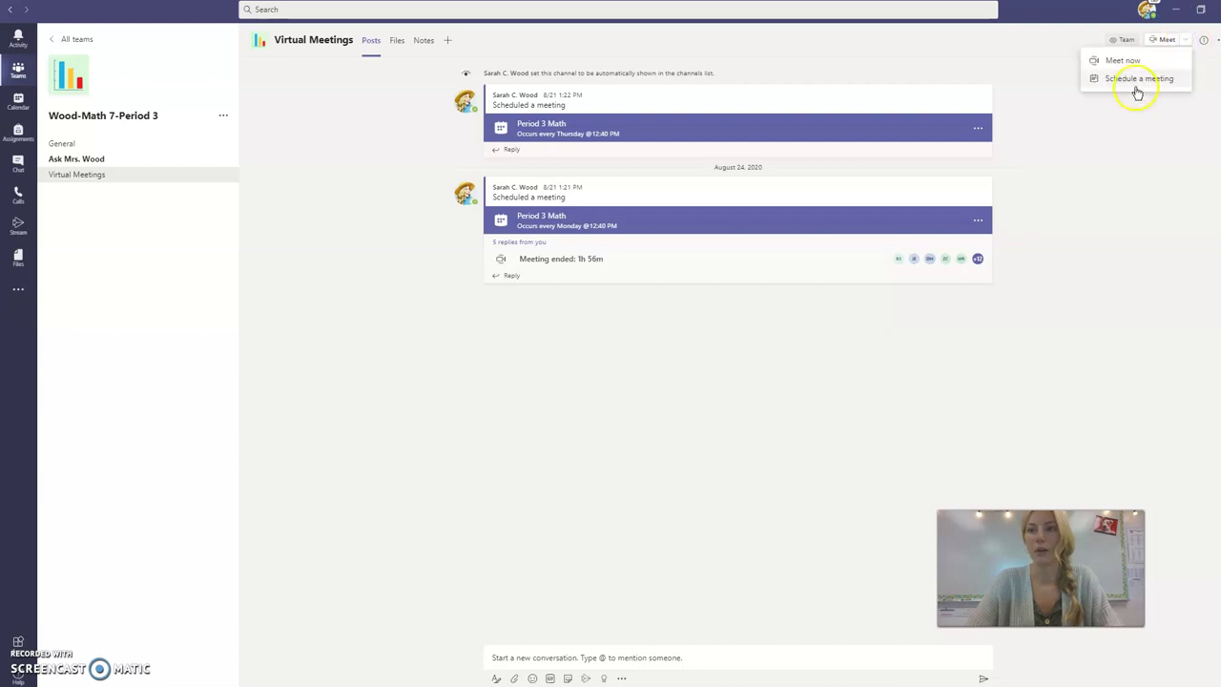
click(1130, 81)
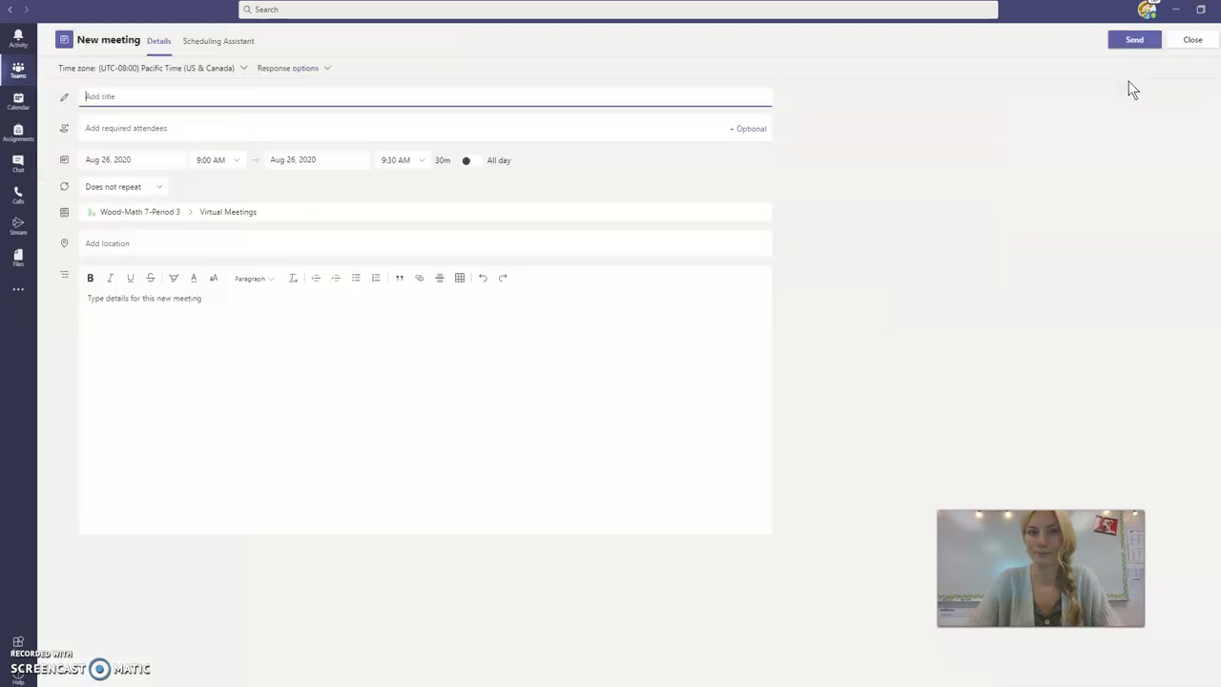
Title the new meeting "Advisory Period".
click(265, 97)
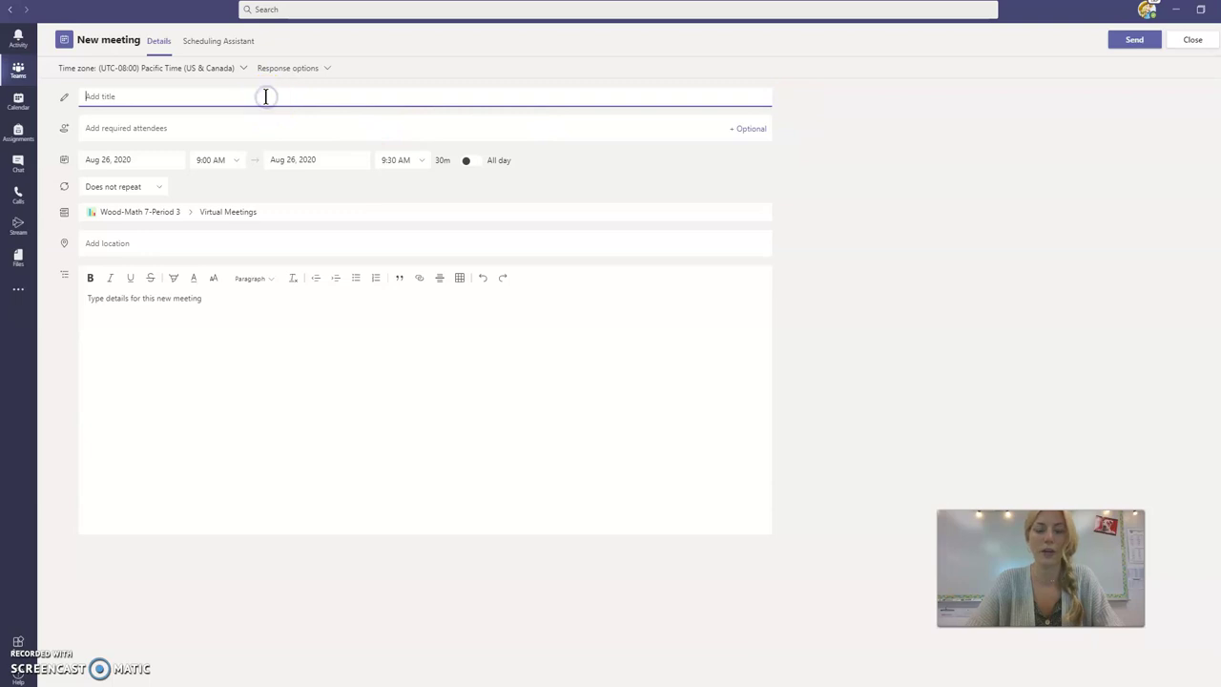
text(Advisory)
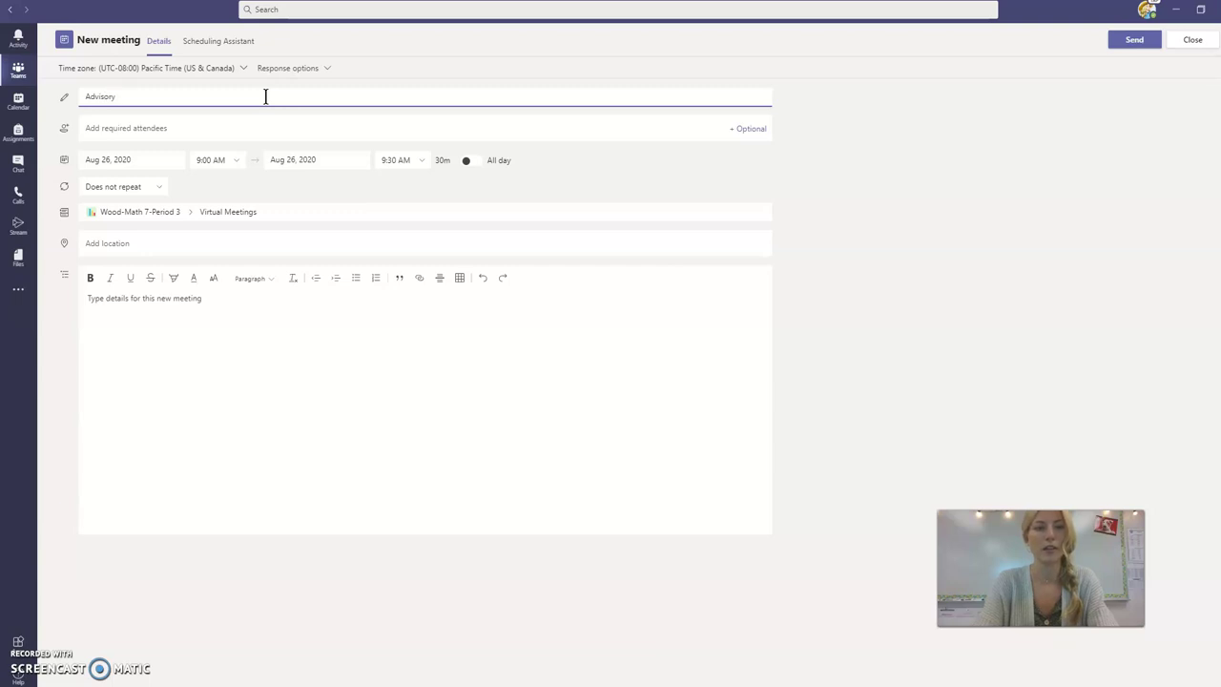
text(Period)
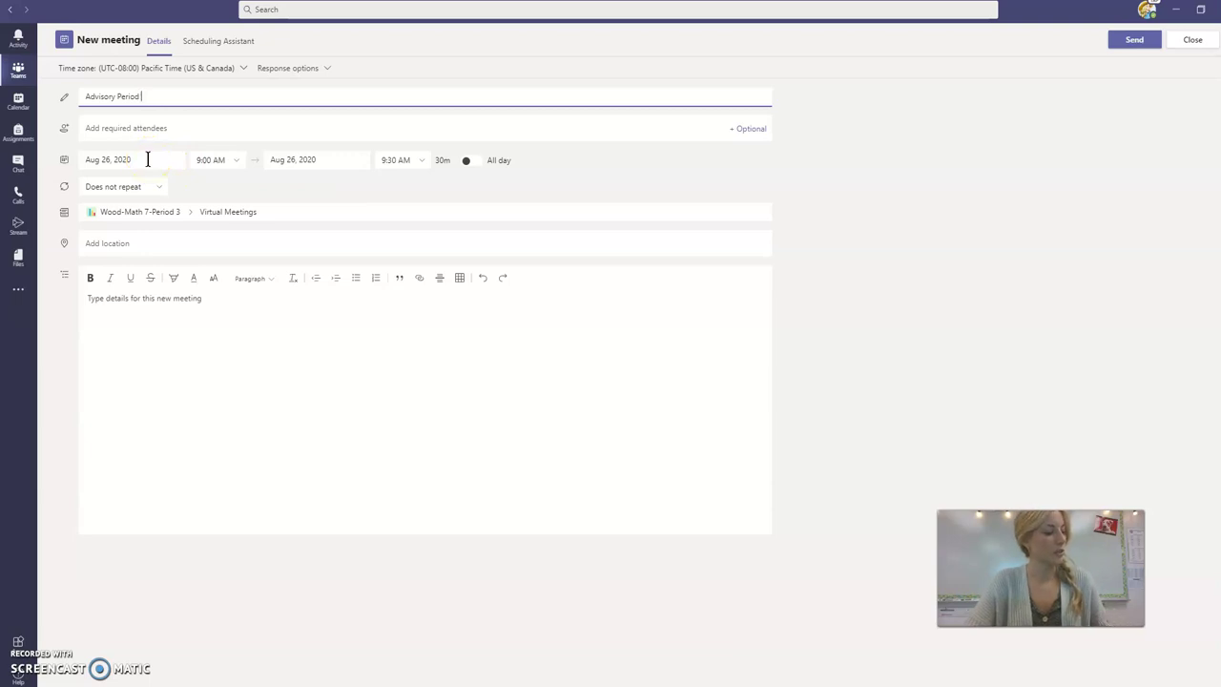
Set the meeting's start time to 12:35 PM and its end time to 1:30 PM.
click(237, 166)
text(12)
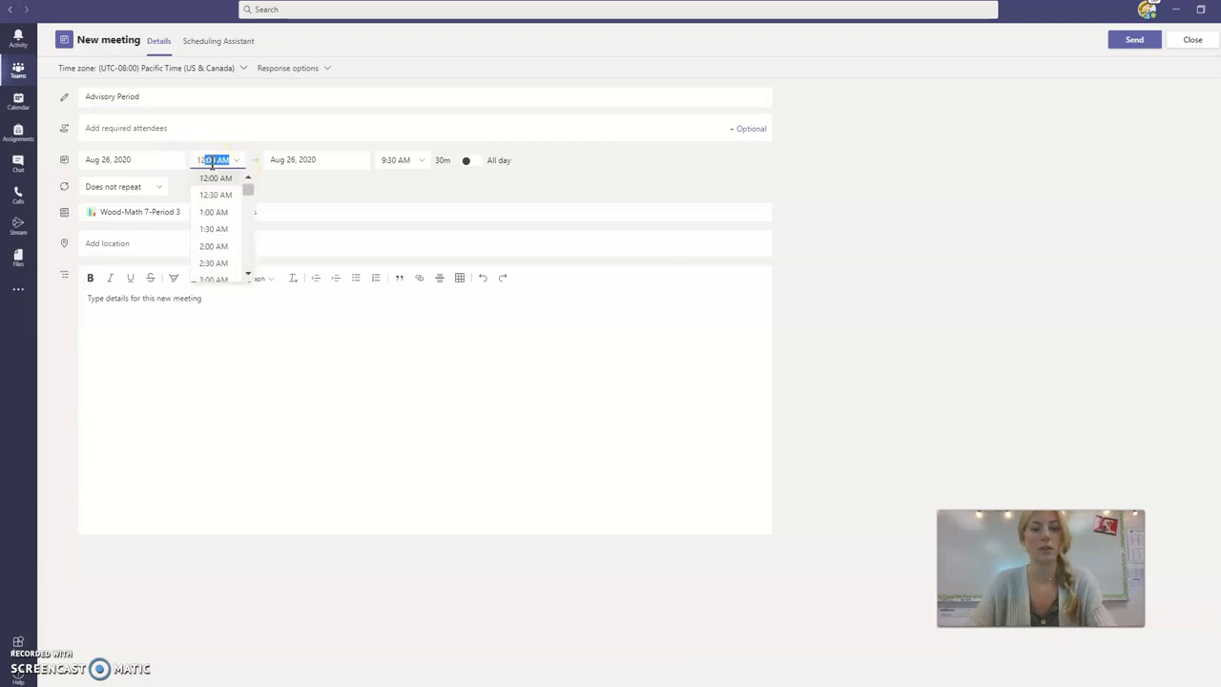
text(:35P)
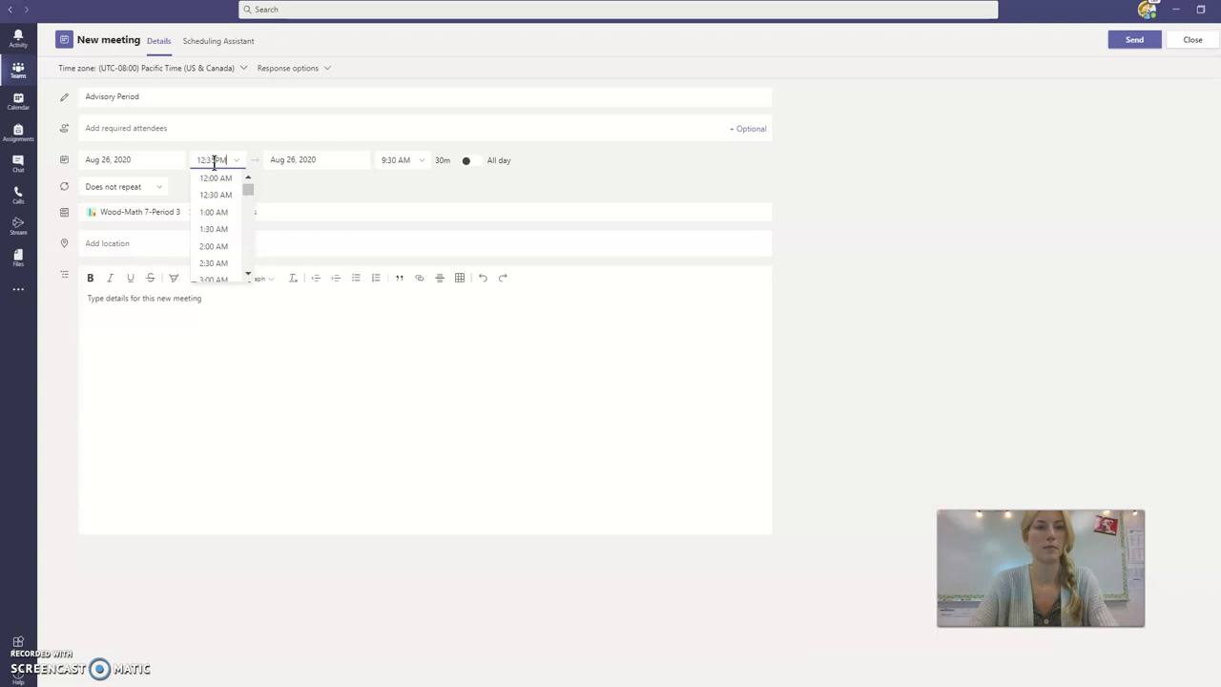
key(Return)
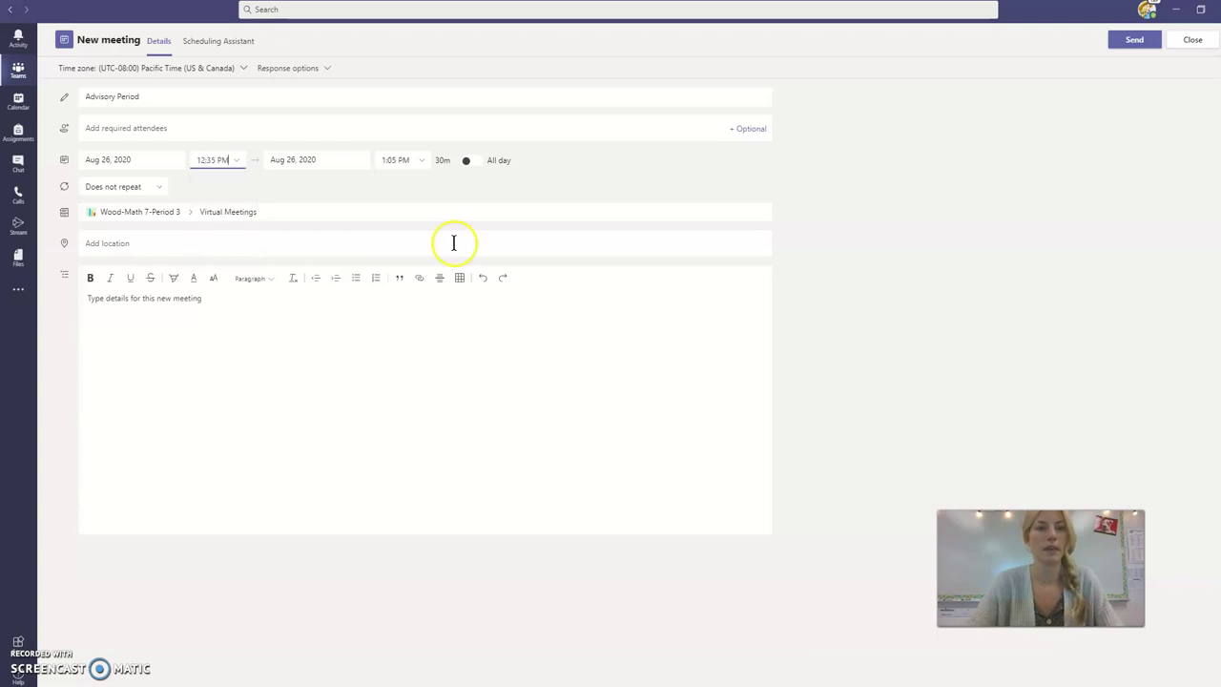
click(419, 161)
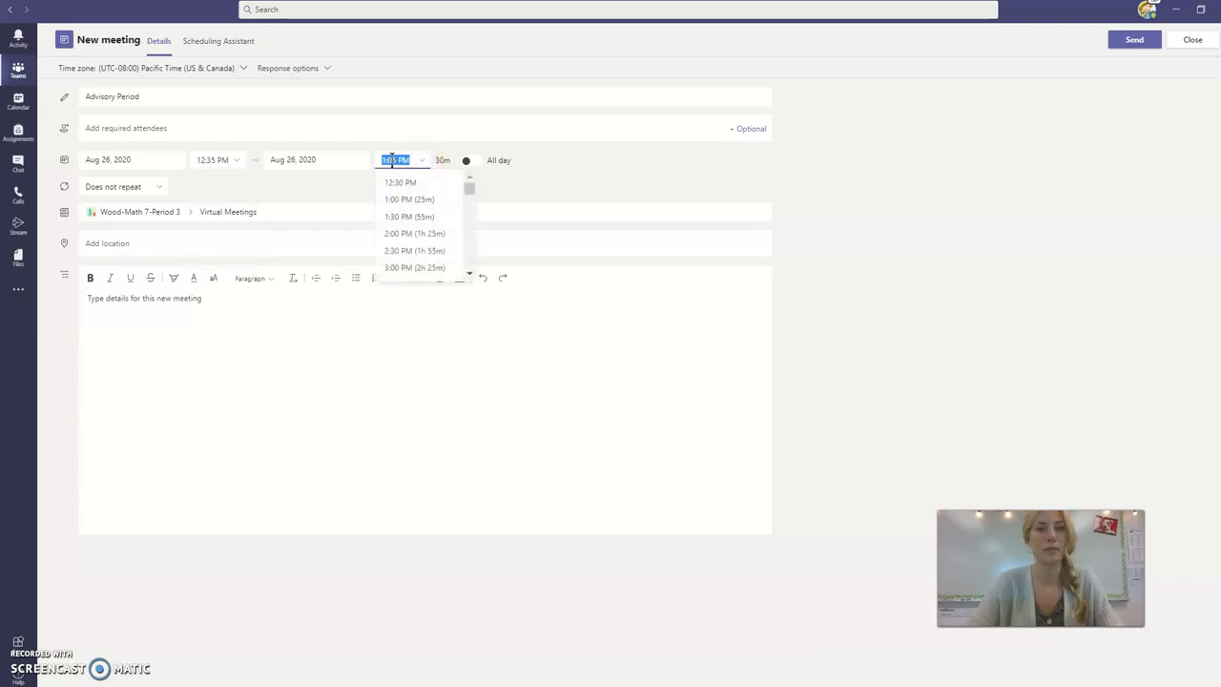
text(1:30PM)
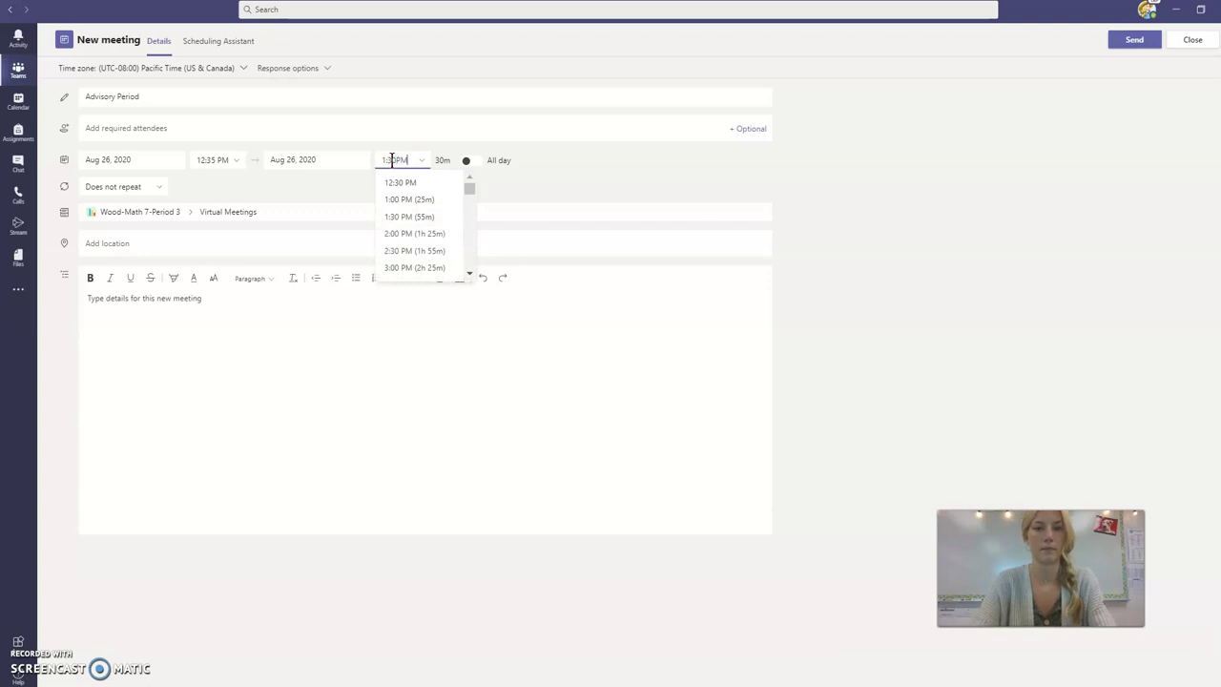
key(Return)
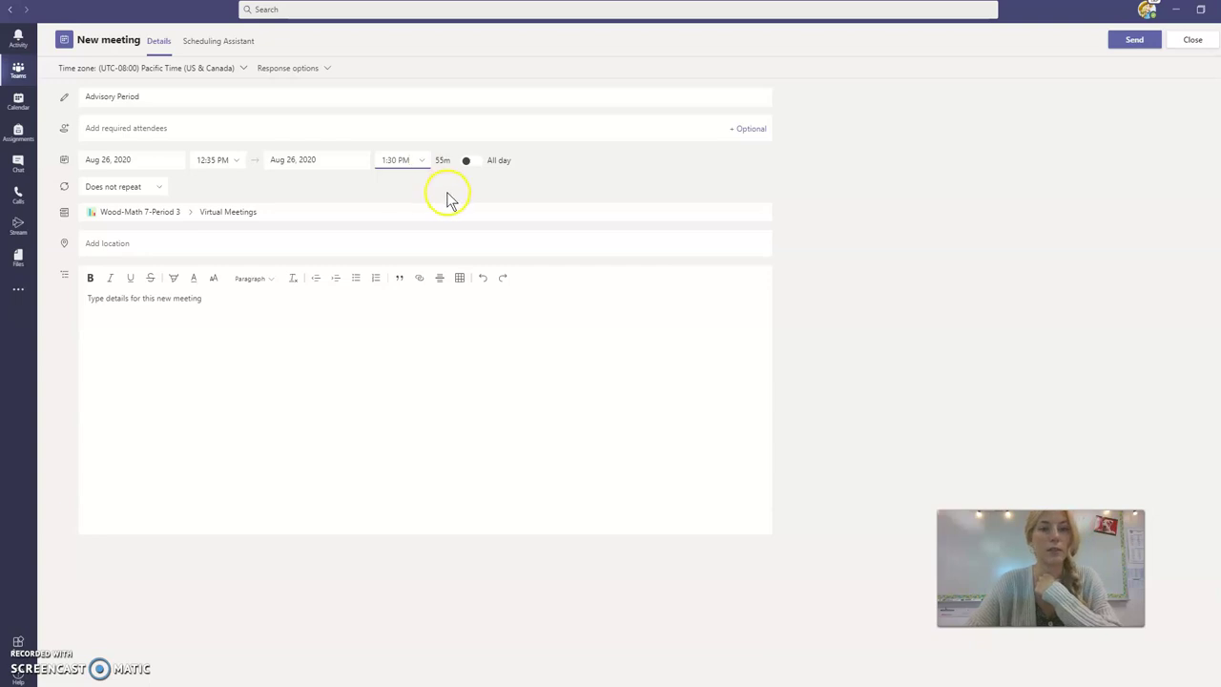
Set the meeting to repeat weekly.
click(164, 188)
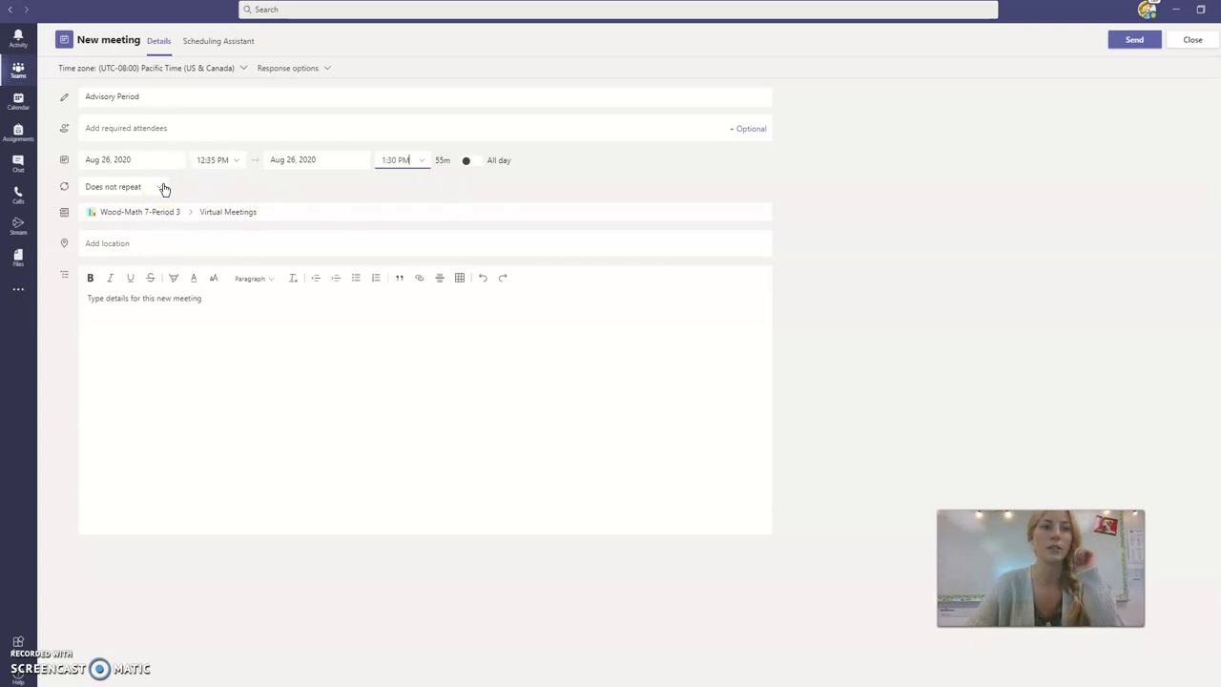
click(163, 186)
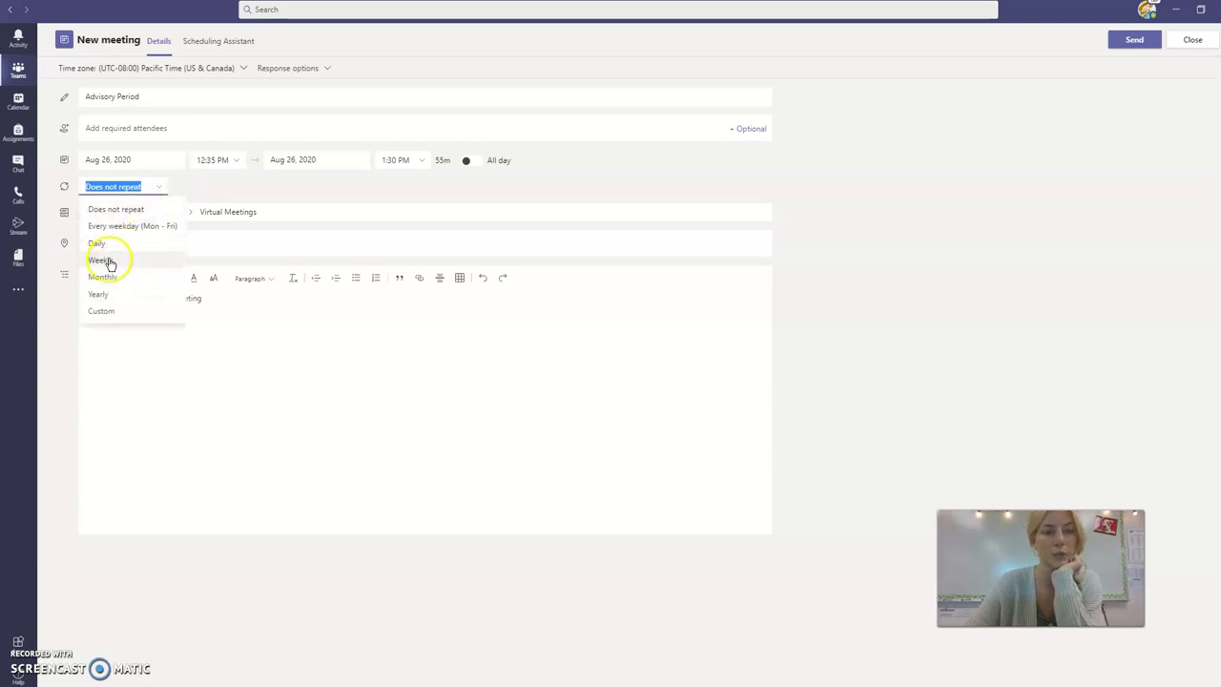
click(103, 260)
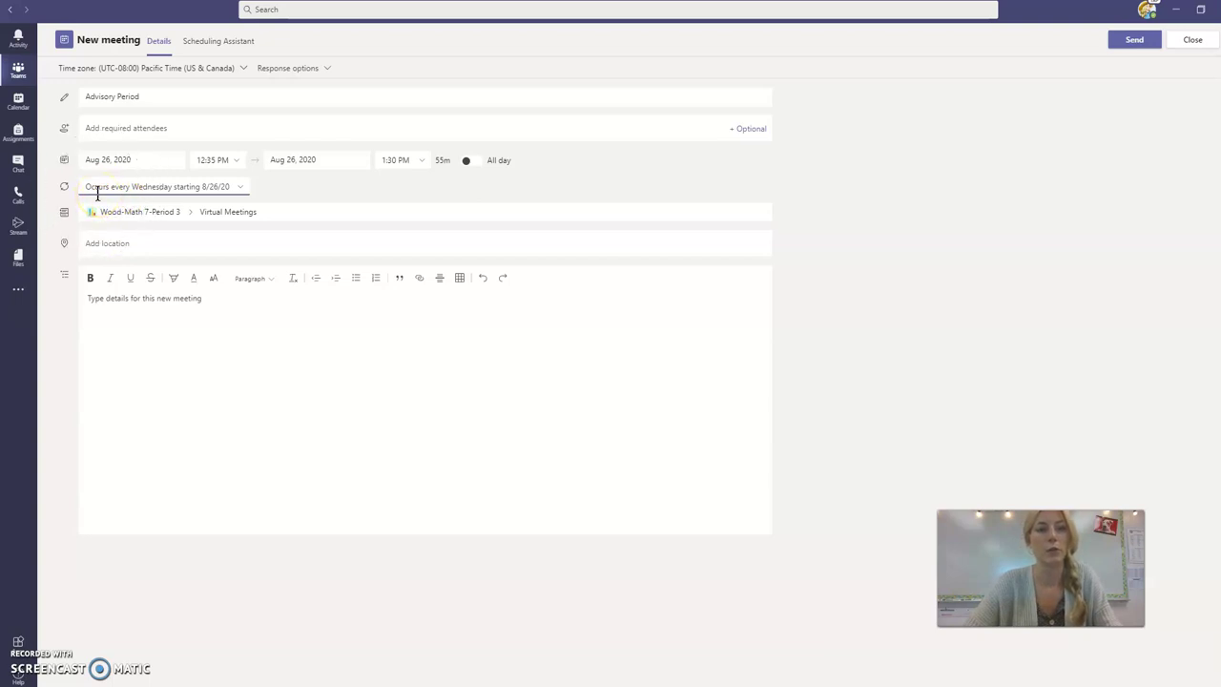
click(238, 219)
click(239, 218)
click(239, 218)
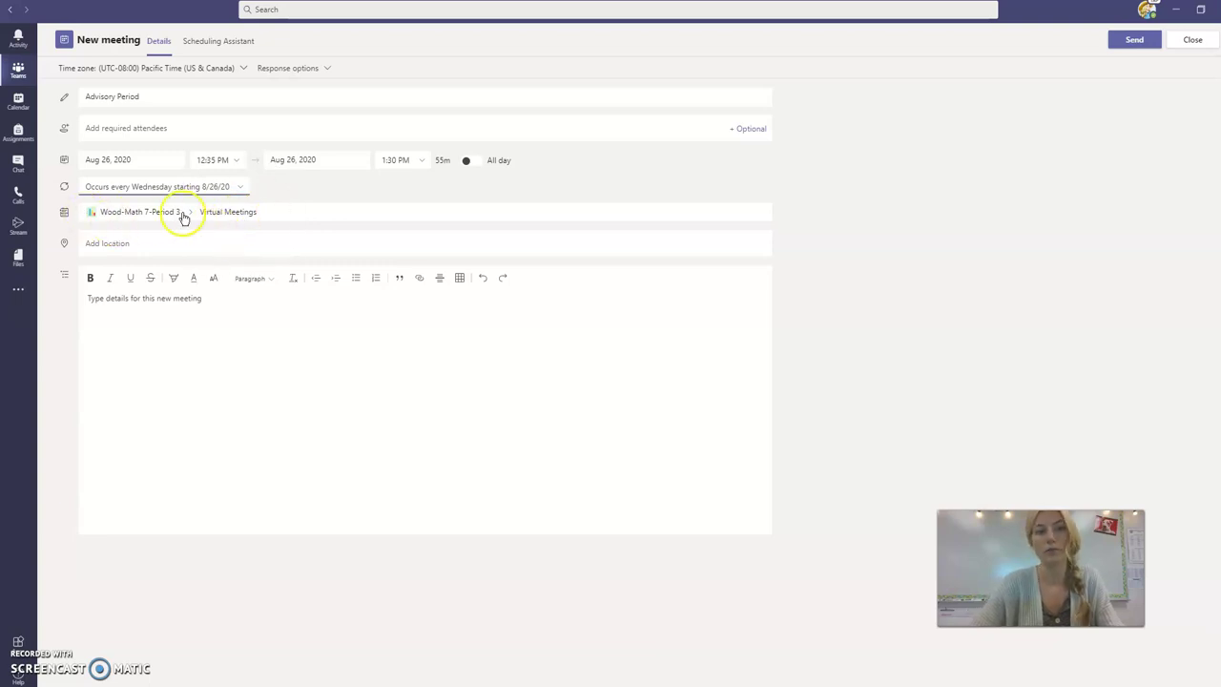
click(135, 210)
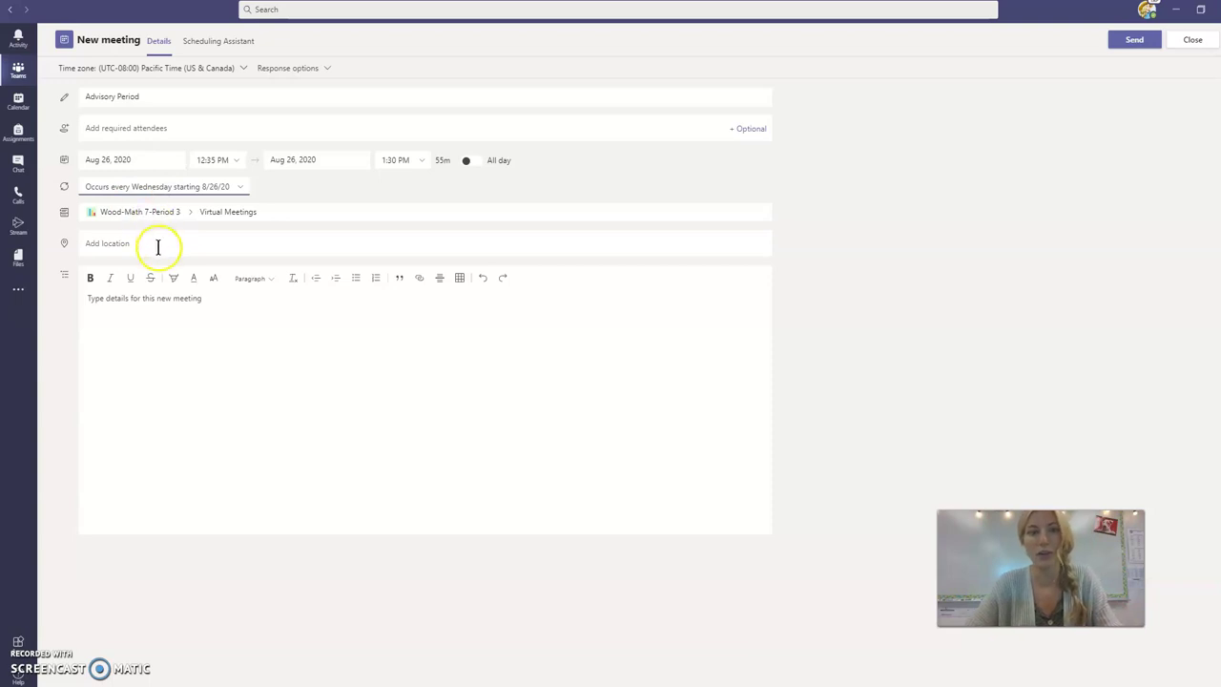
click(137, 245)
click(150, 327)
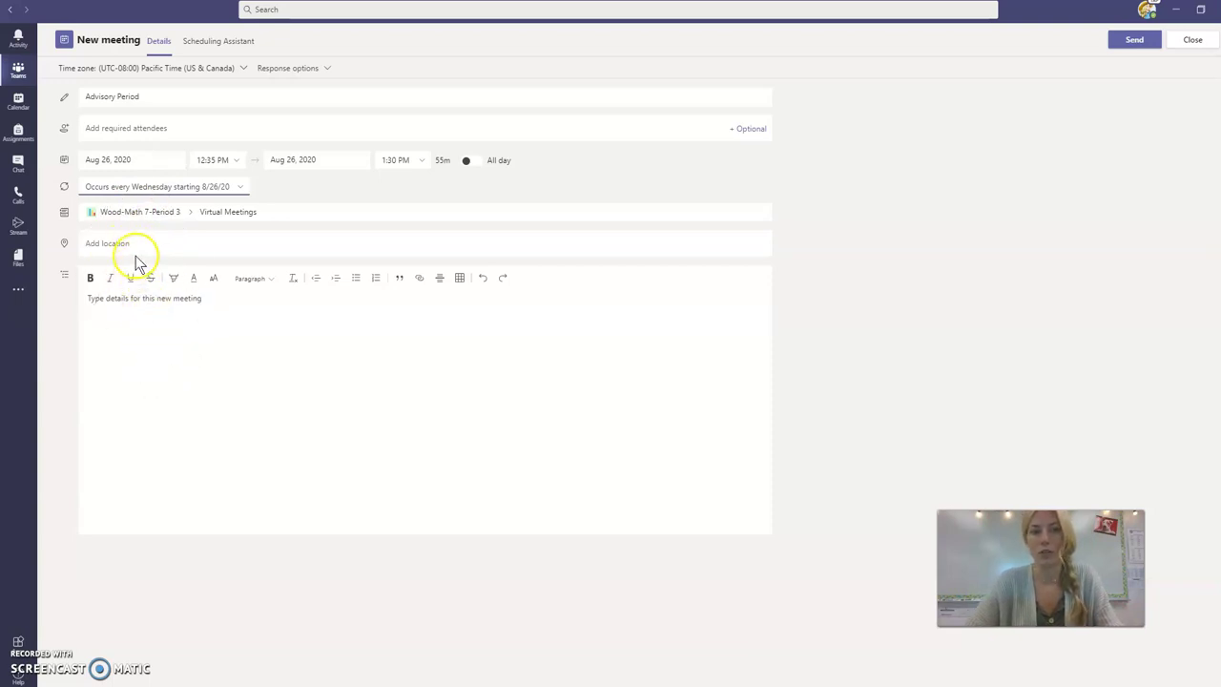
Turn off Request responses and Allow forwarding in the meeting's response options.
click(313, 70)
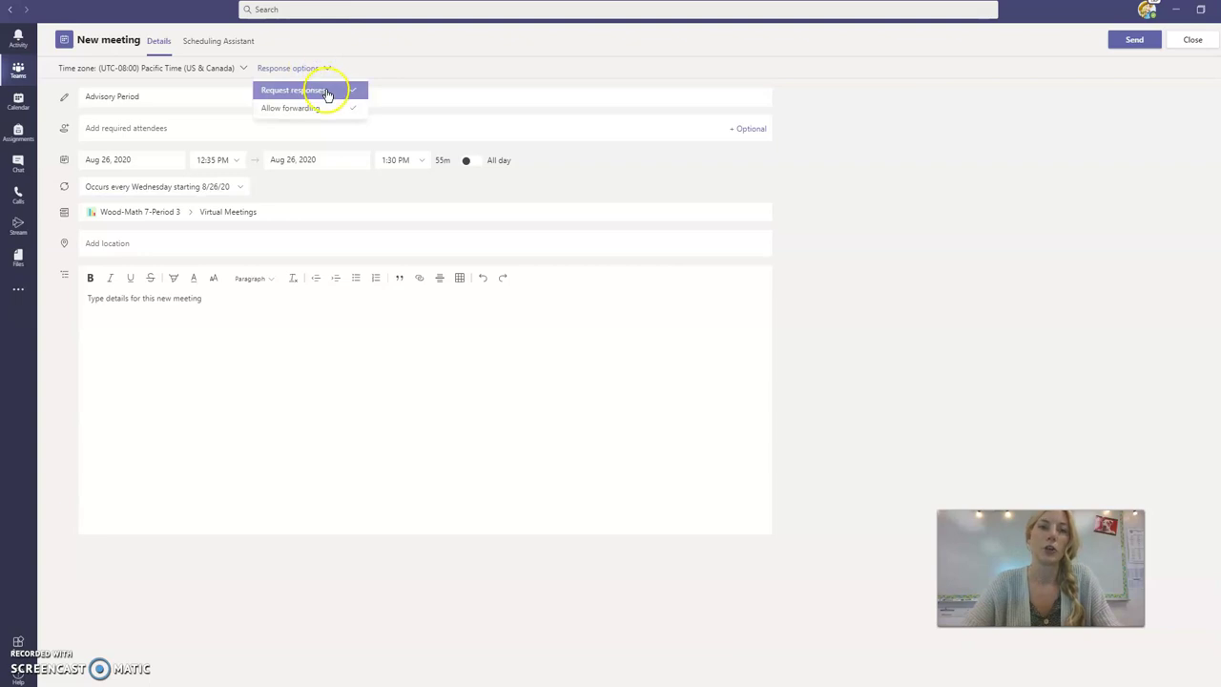
click(327, 90)
click(323, 70)
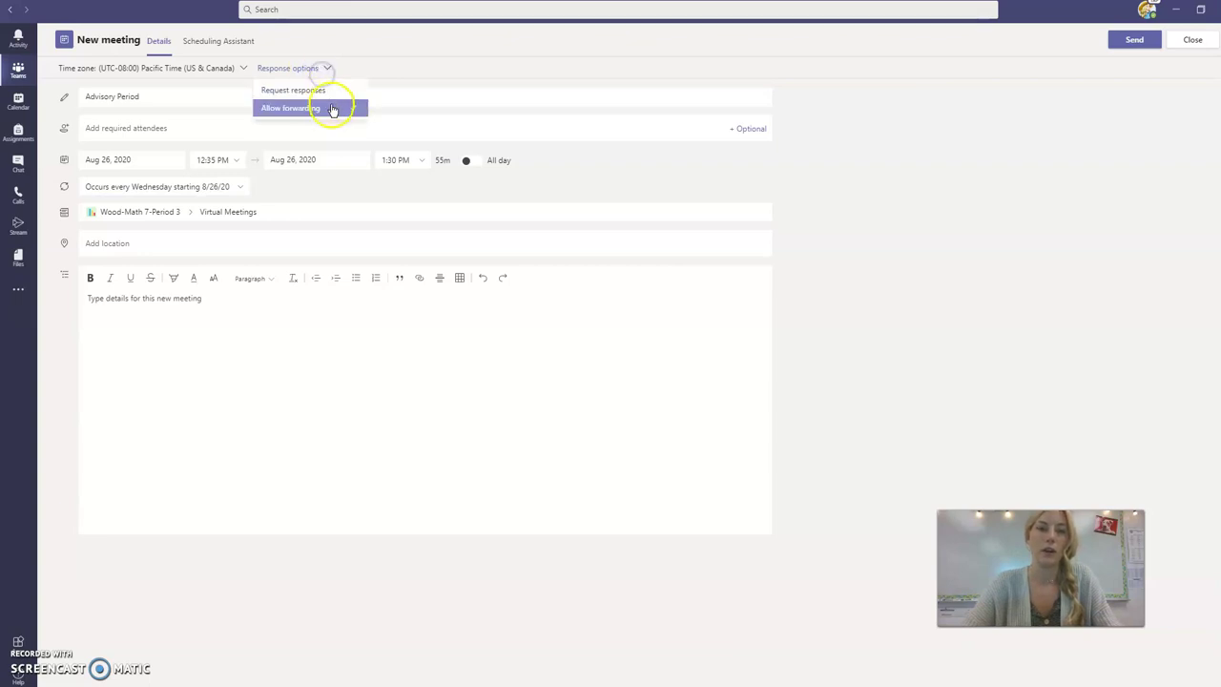
click(332, 108)
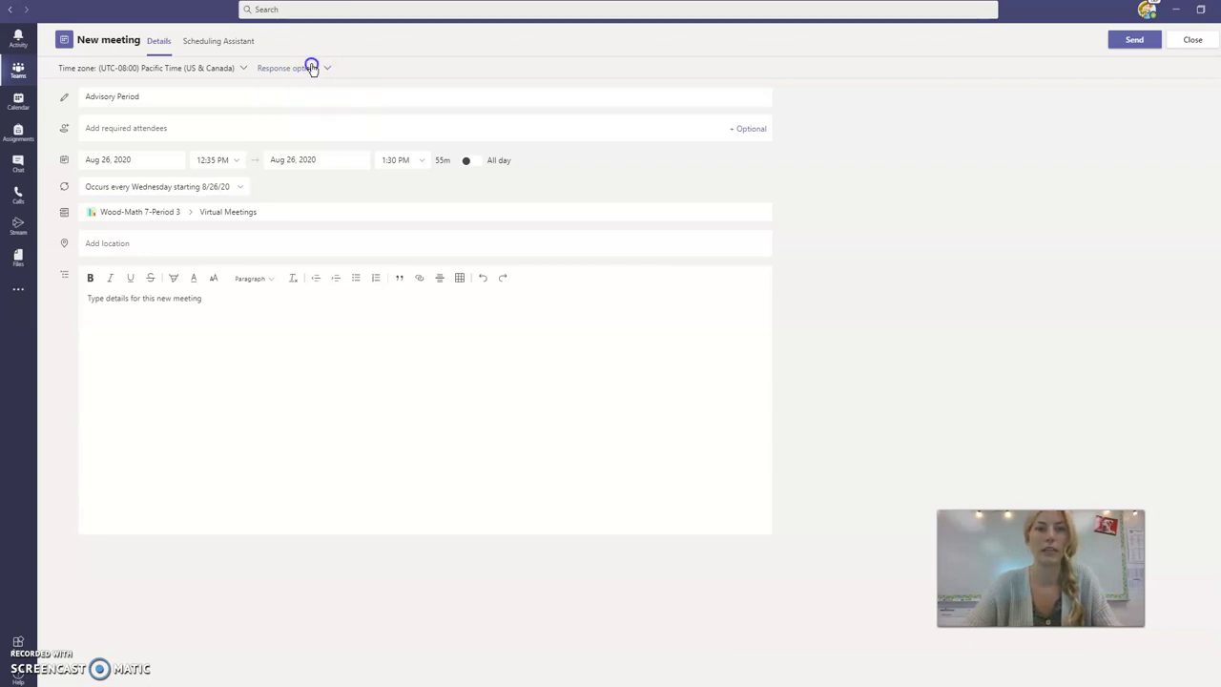
click(311, 69)
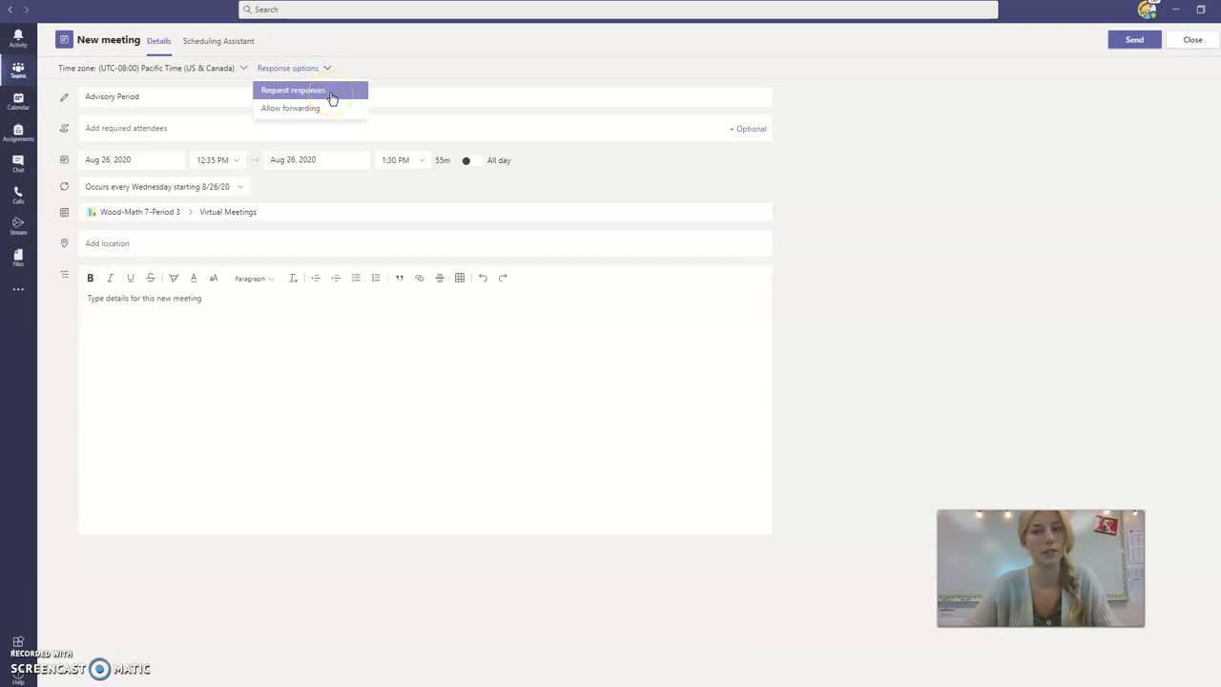
click(326, 111)
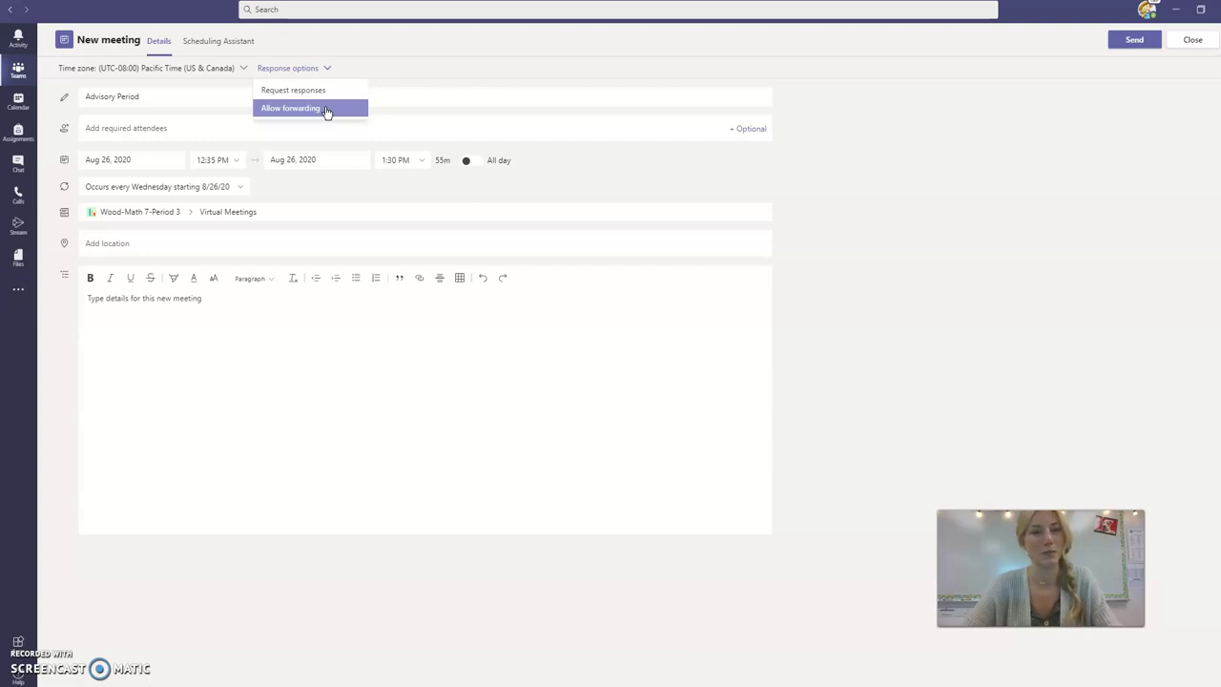
click(825, 193)
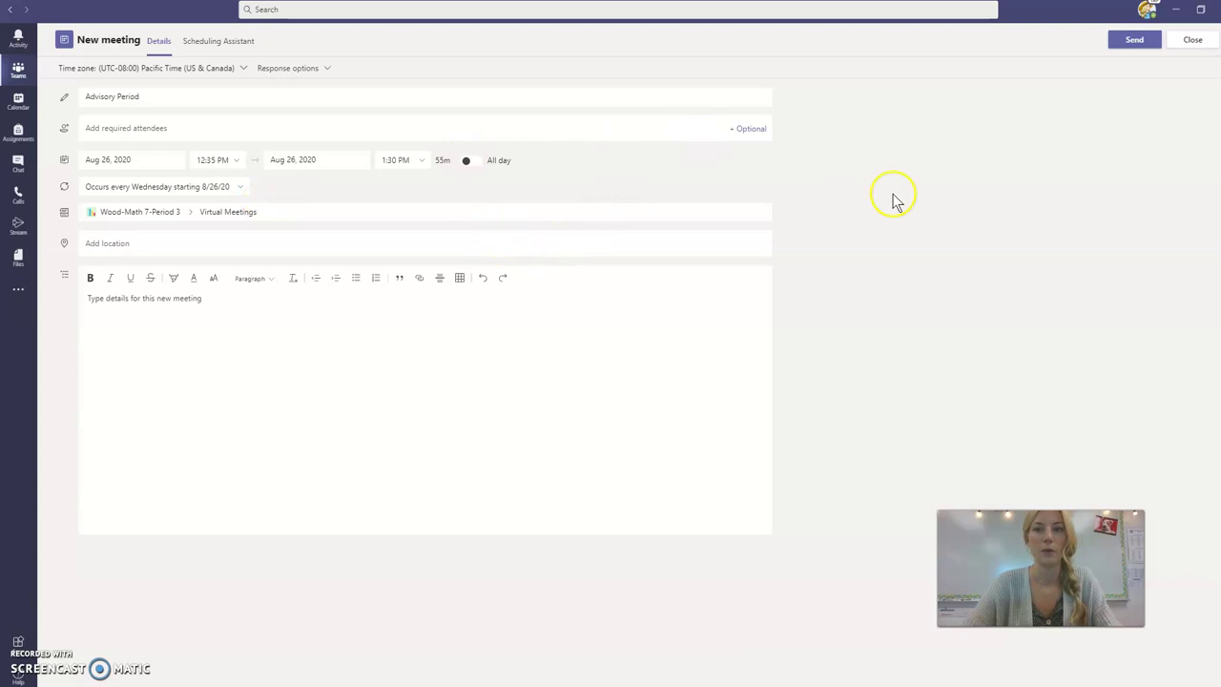
Send the new meeting, then open the meeting options of the posted Advisory Period meeting.
click(1134, 41)
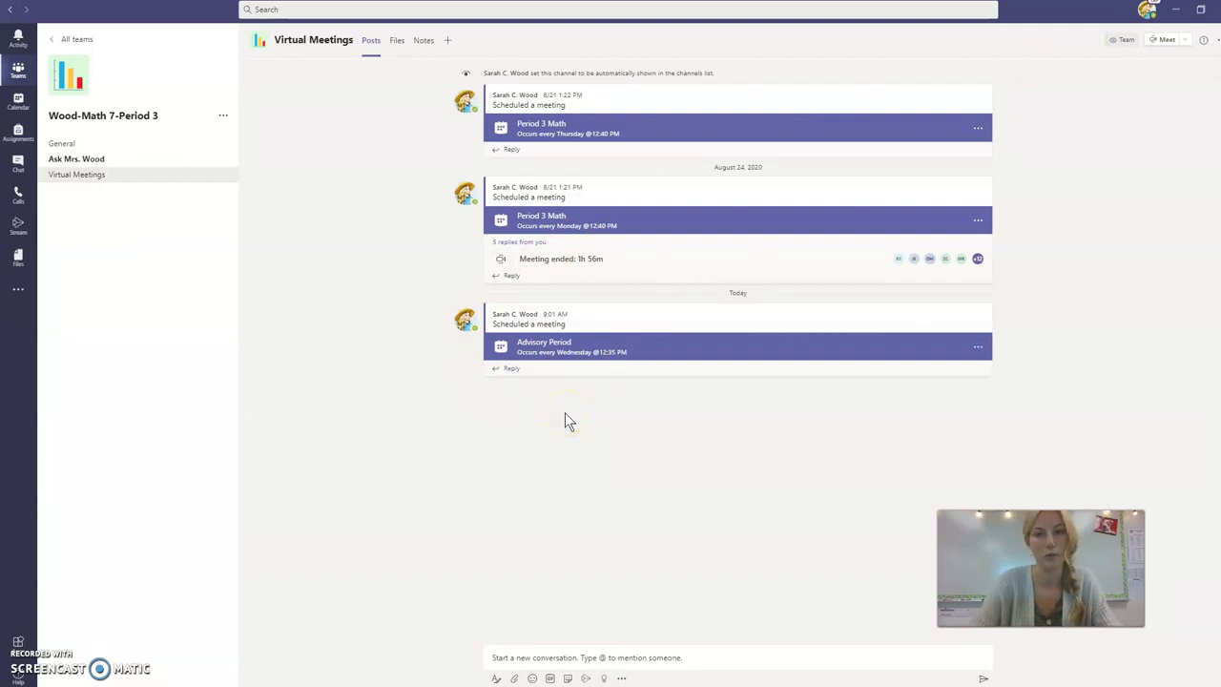
click(707, 358)
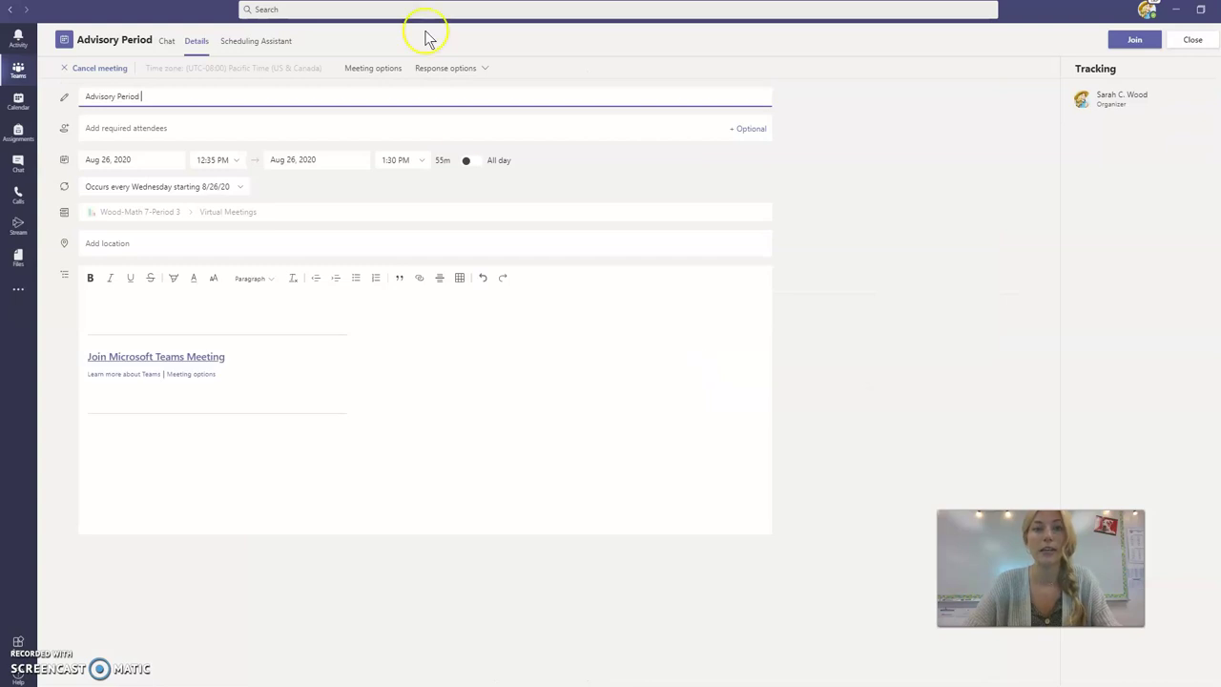
click(390, 76)
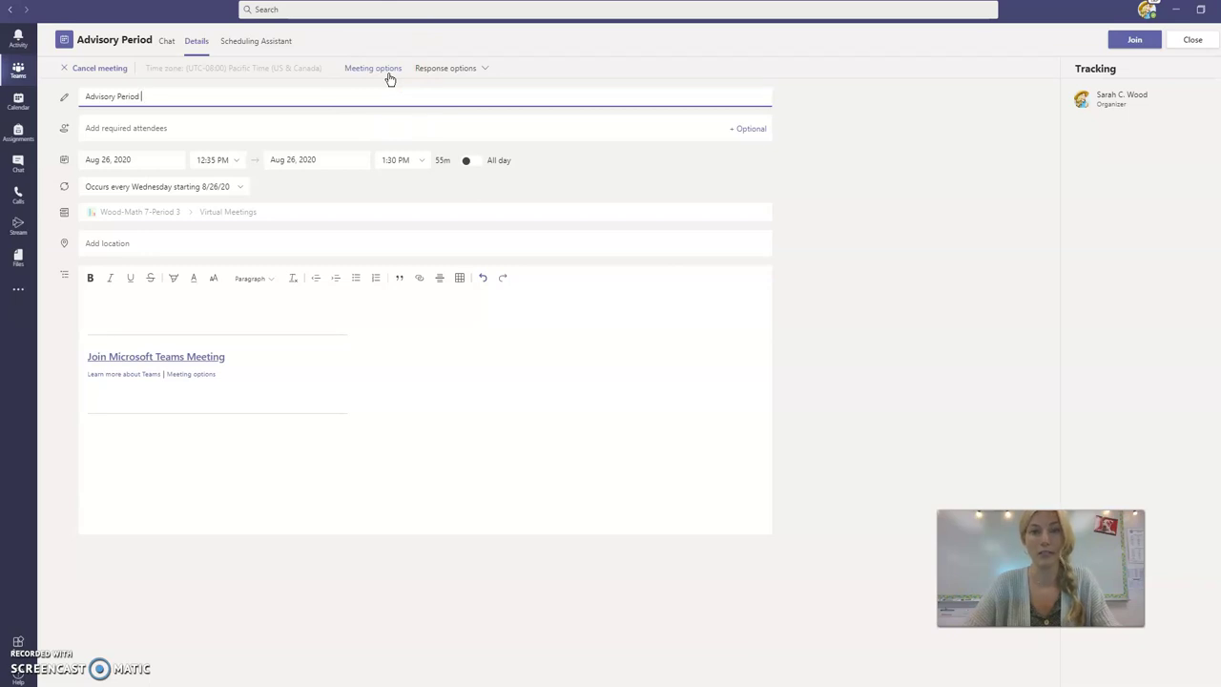
click(390, 76)
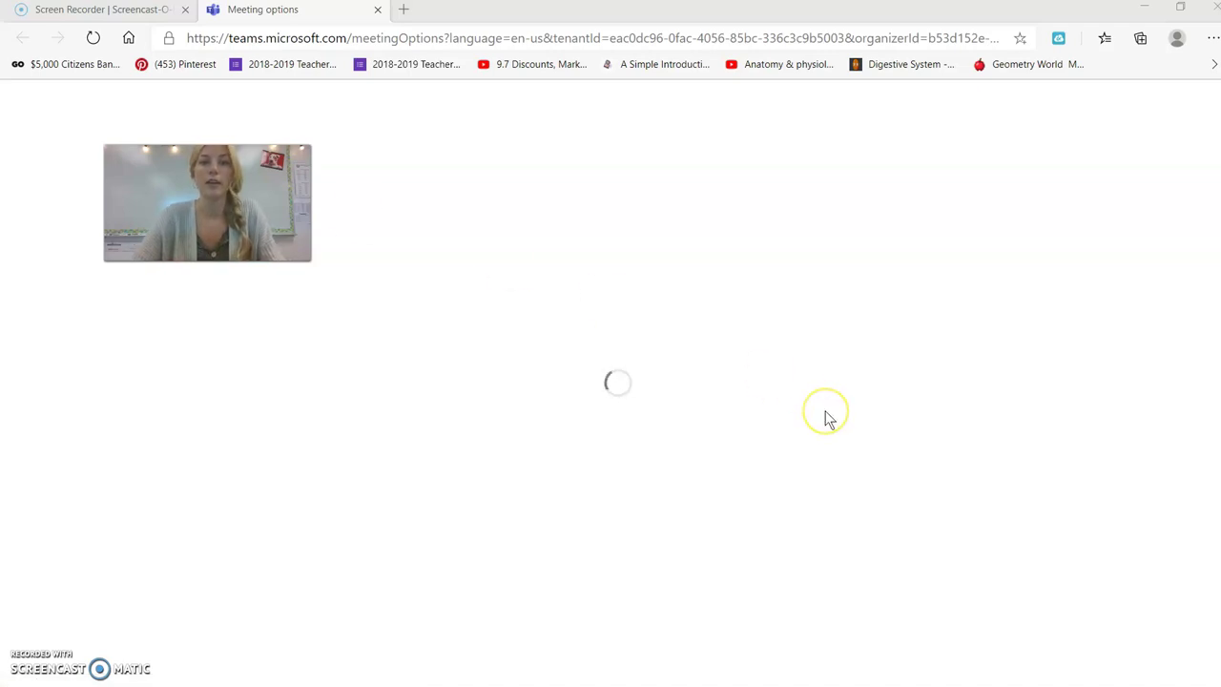
click(371, 229)
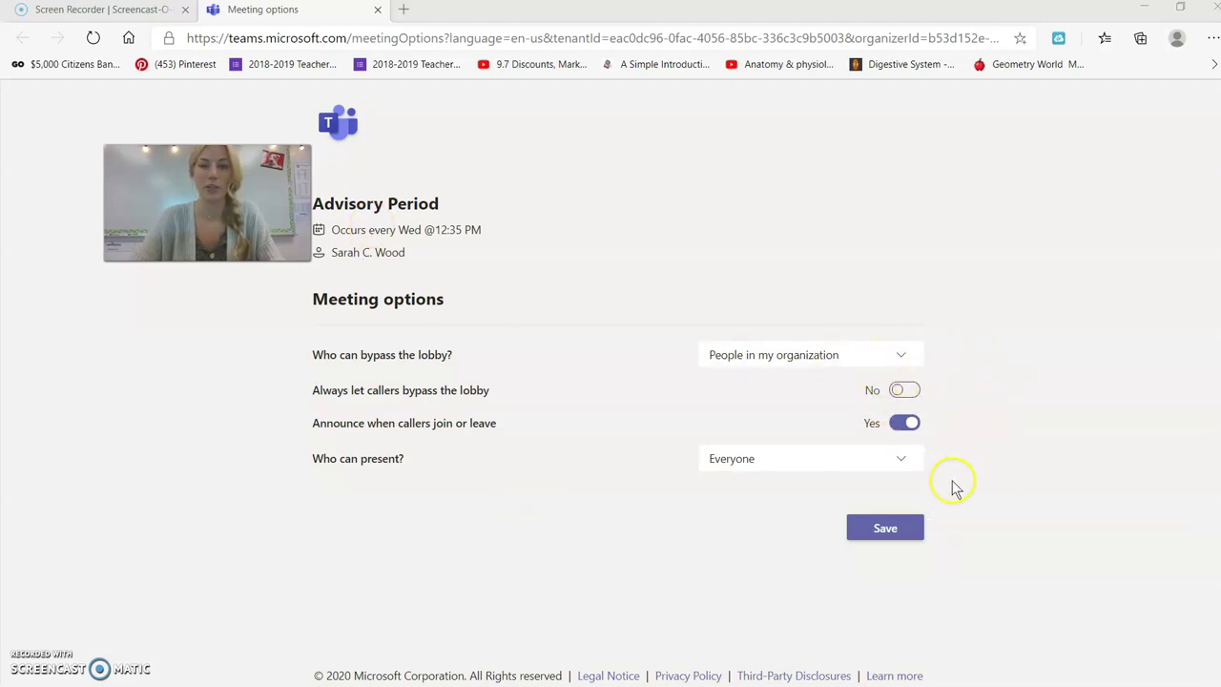
Restrict who can bypass the lobby of the Advisory Period meeting to Only me.
click(791, 354)
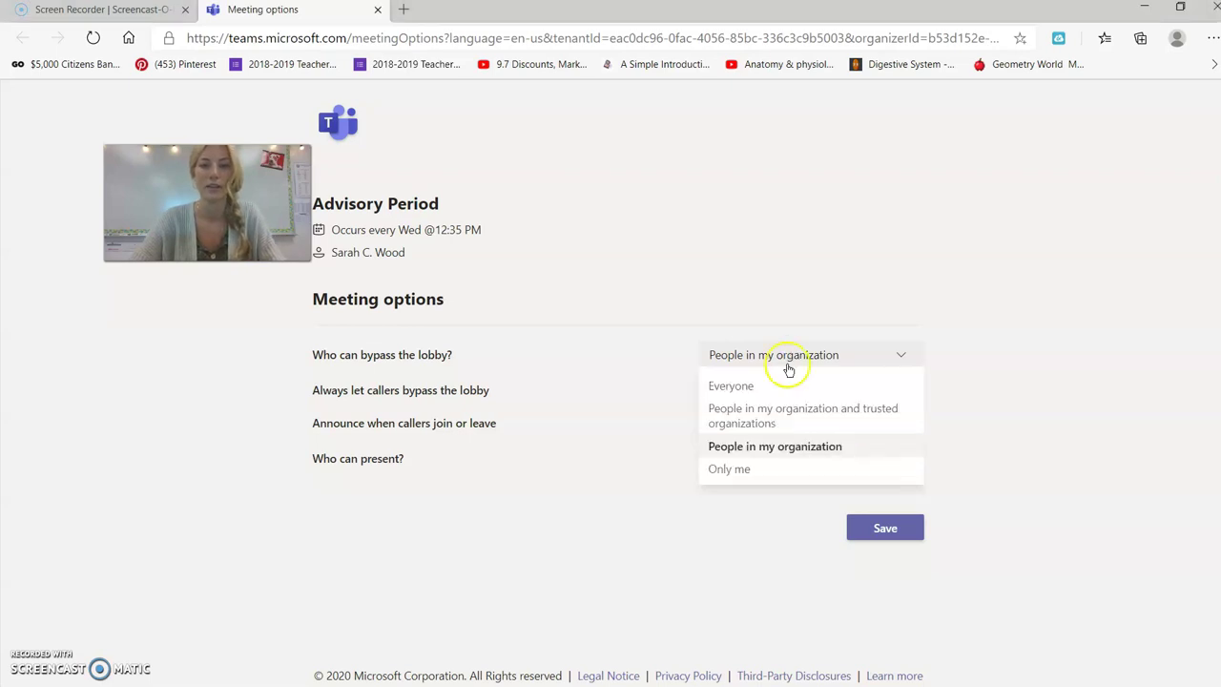
click(761, 470)
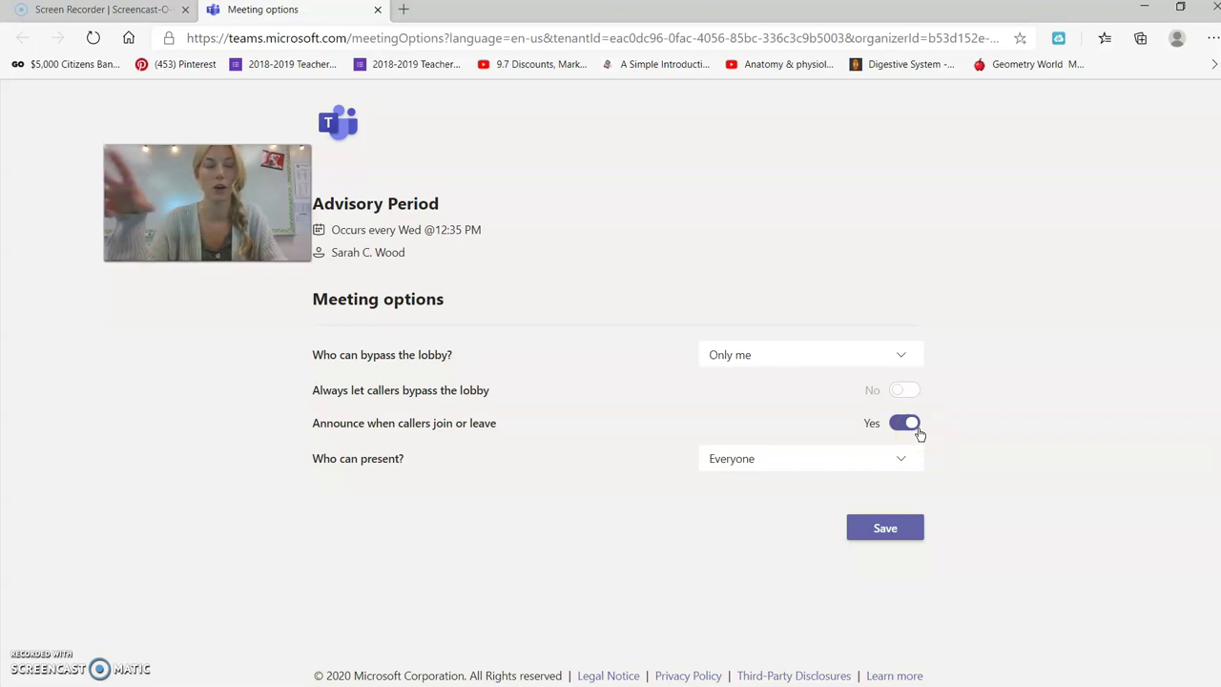
click(919, 432)
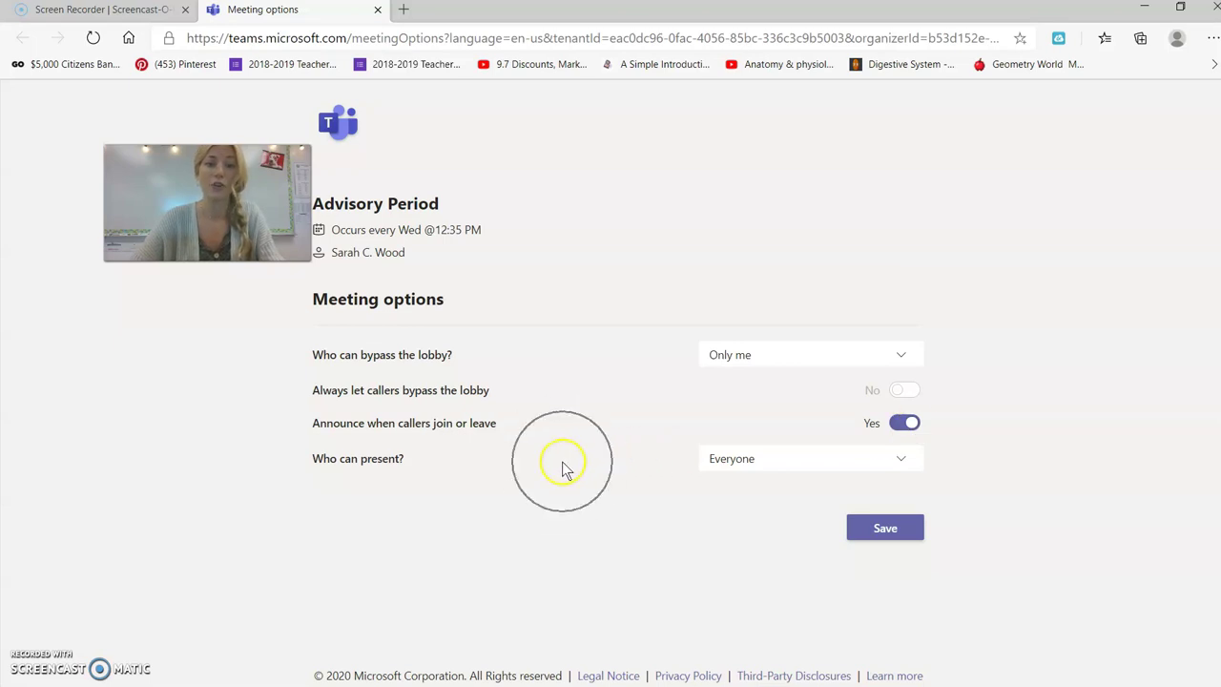
Limit who can present in the Advisory Period meeting to Only me and save the meeting options.
click(819, 459)
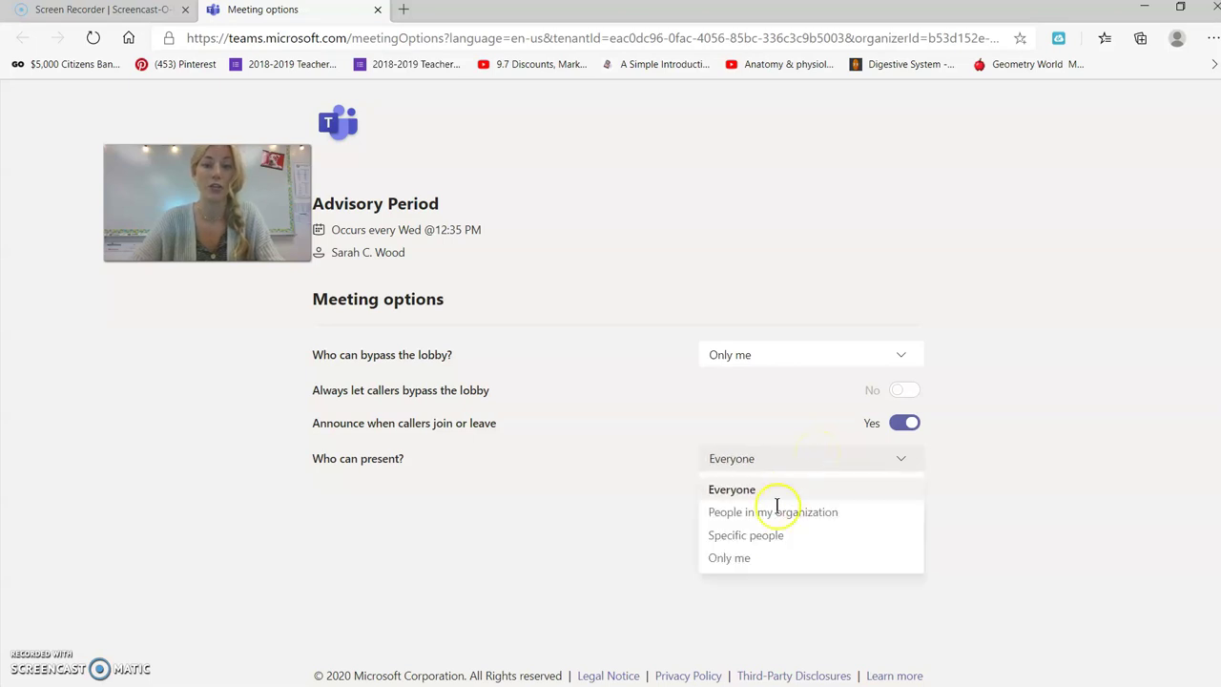
click(771, 558)
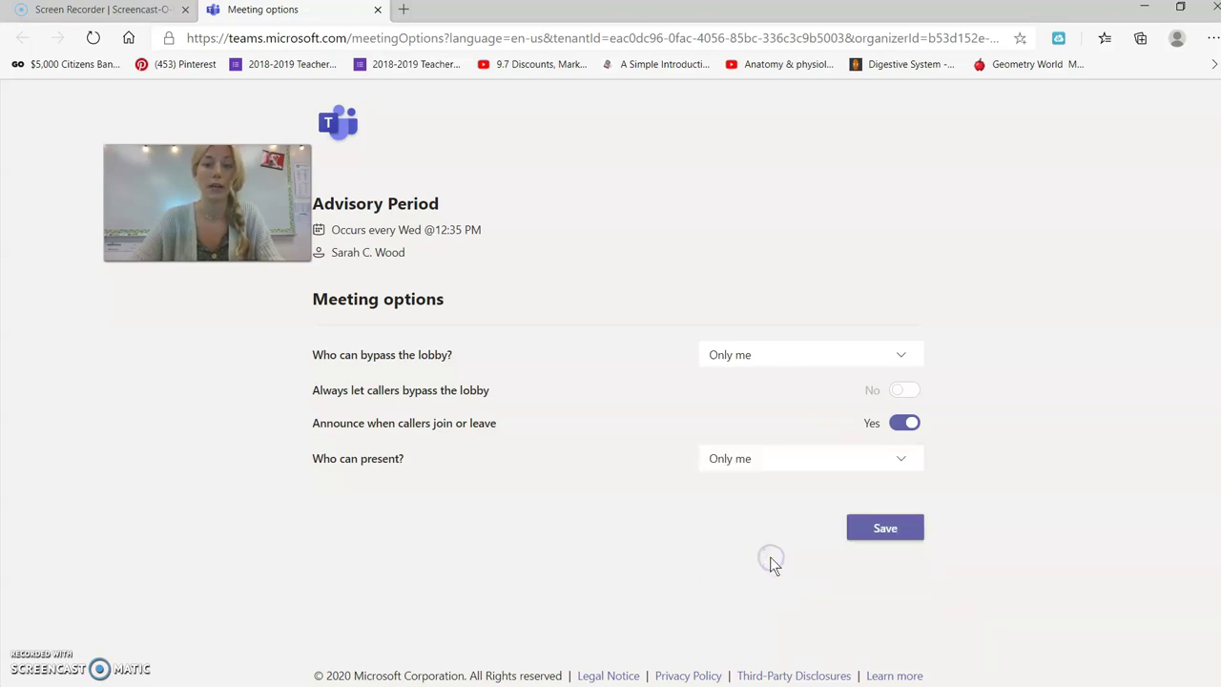
click(881, 530)
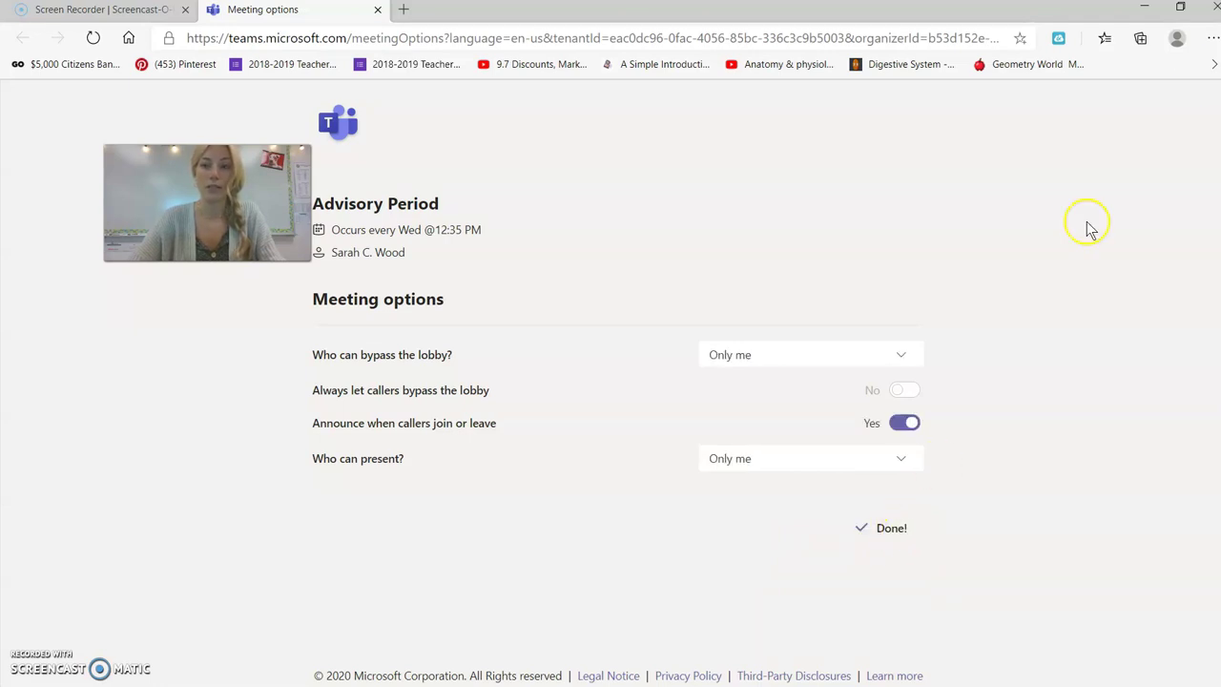
click(1144, 8)
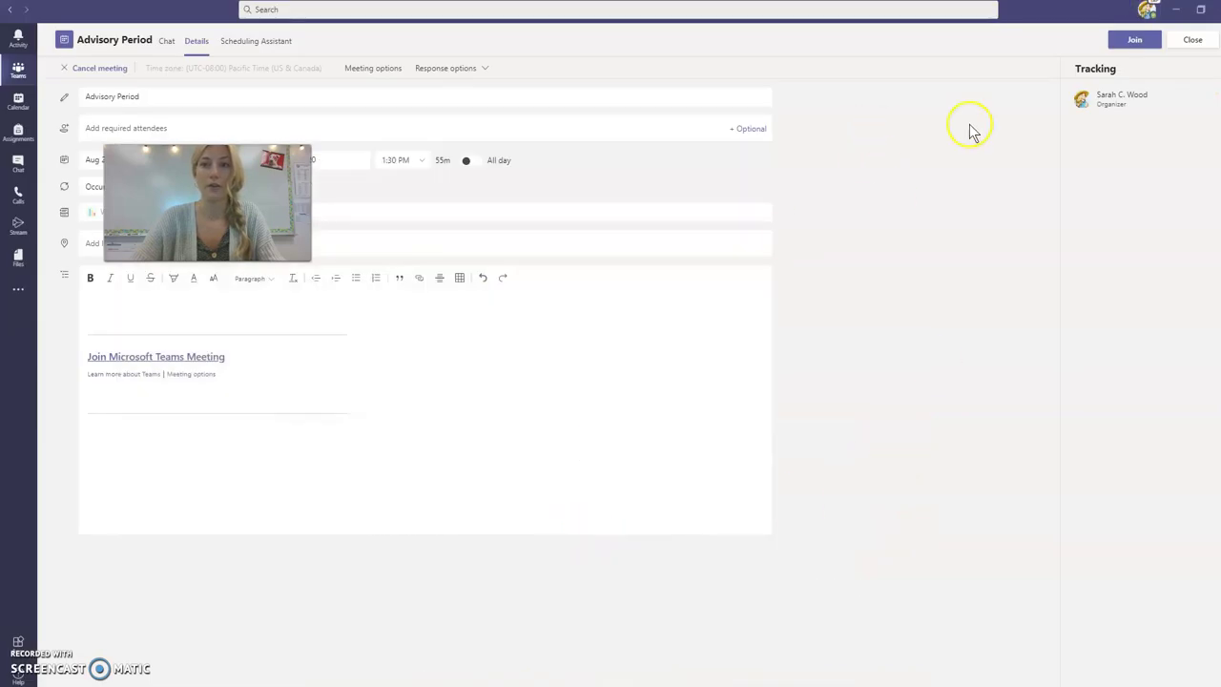
Review the response options of the Advisory Period meeting, then close its details.
click(472, 69)
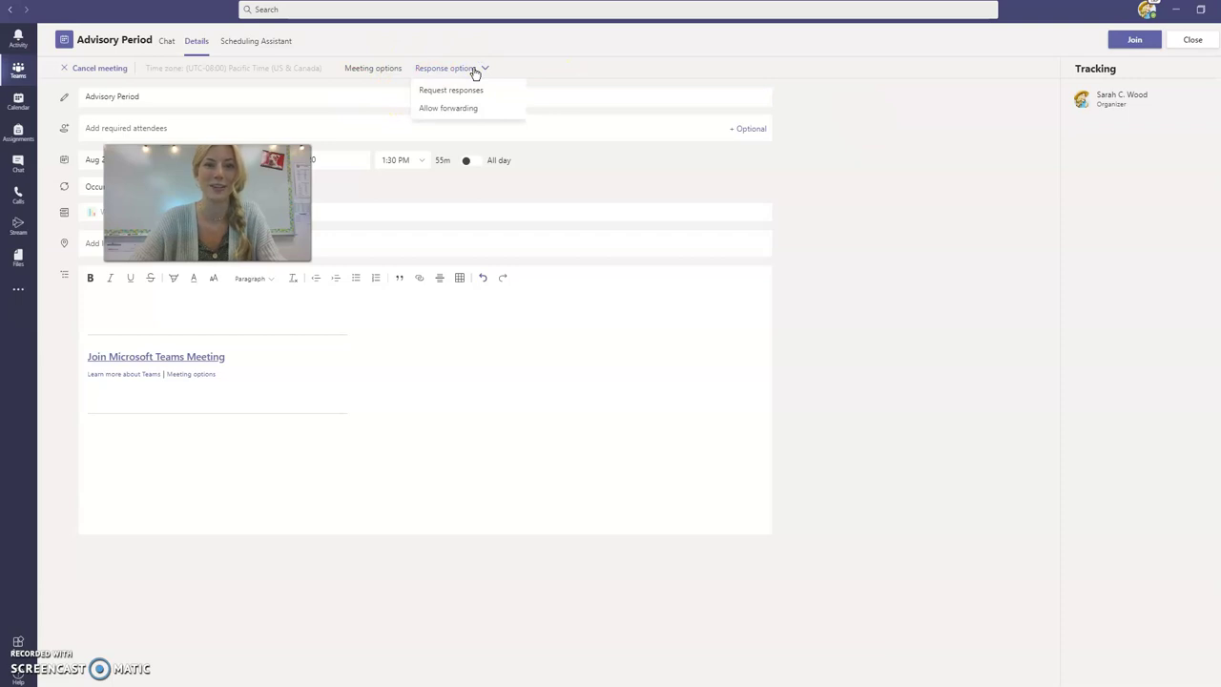
click(474, 71)
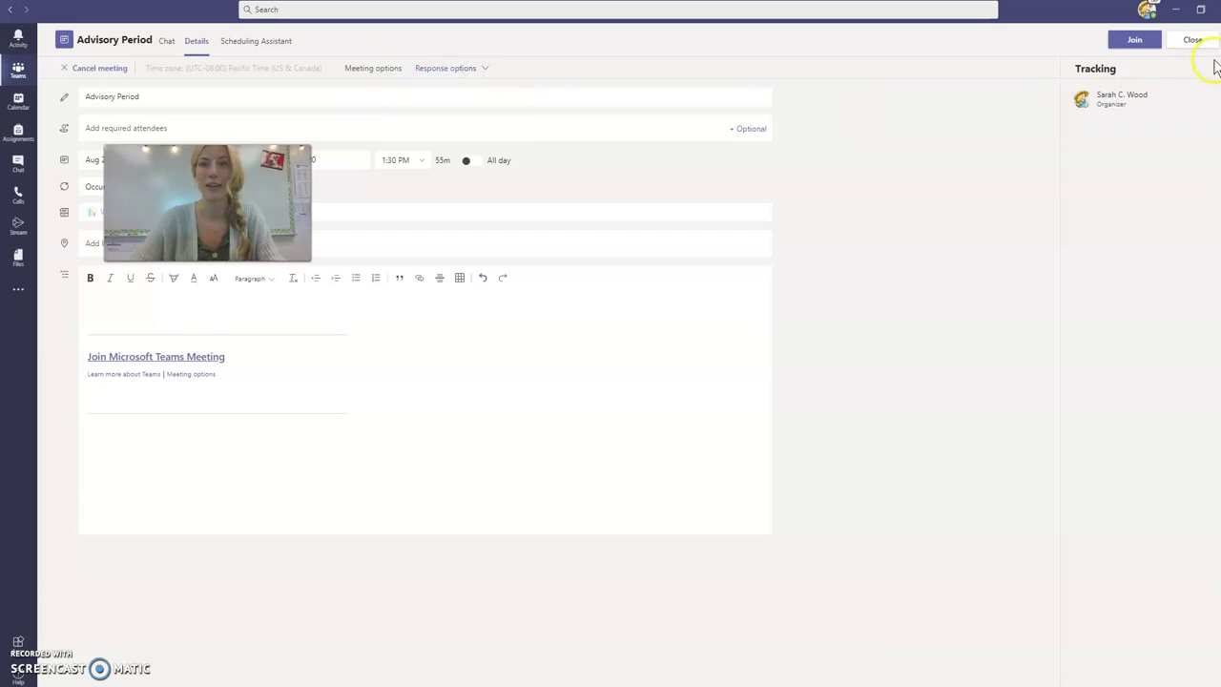
click(1191, 41)
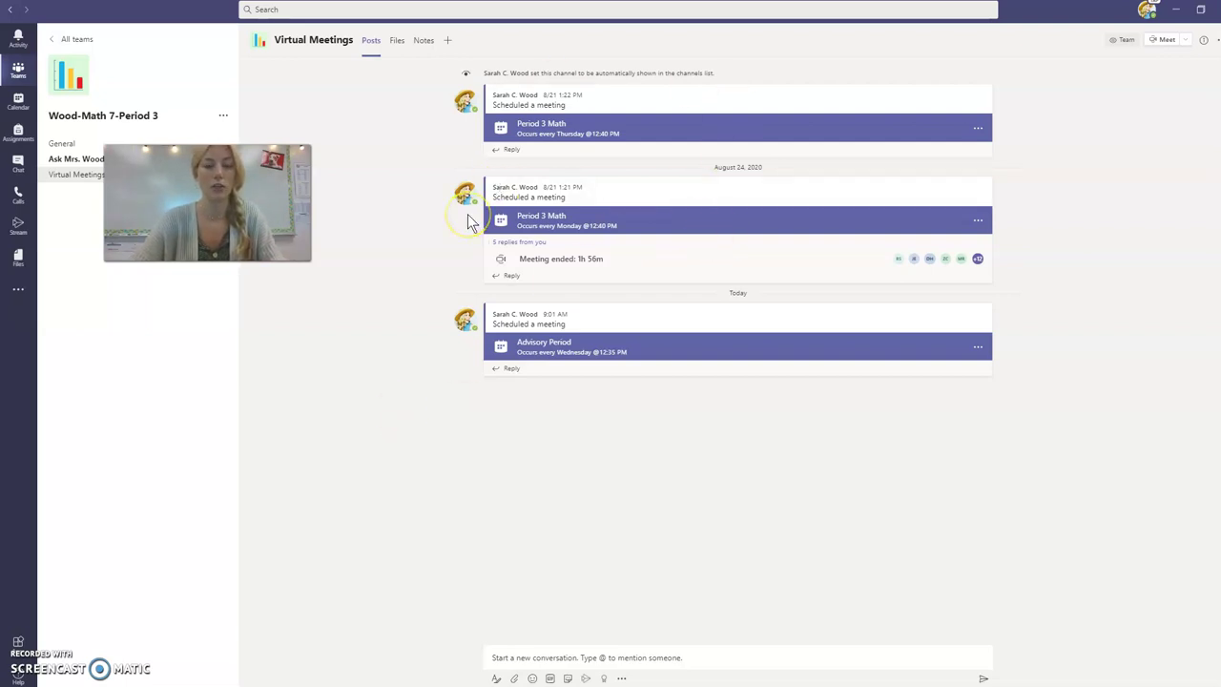
Check the Advisory Period meeting on Wednesday, August 26 in the calendar.
click(19, 103)
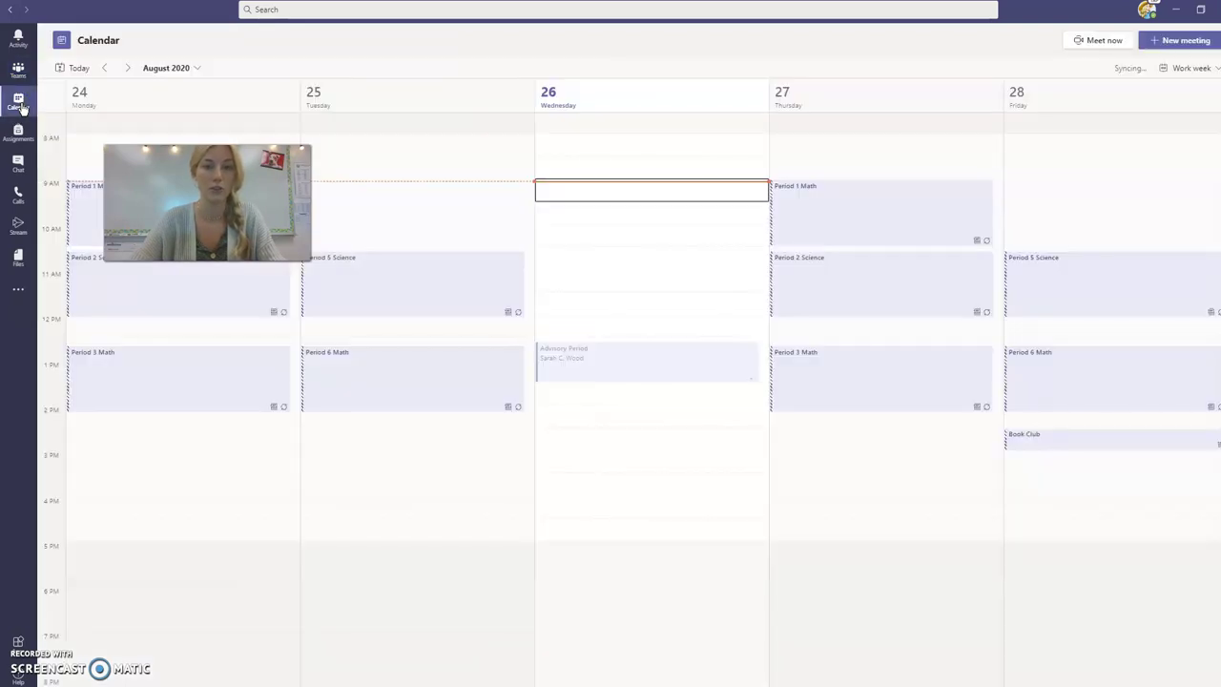
click(626, 354)
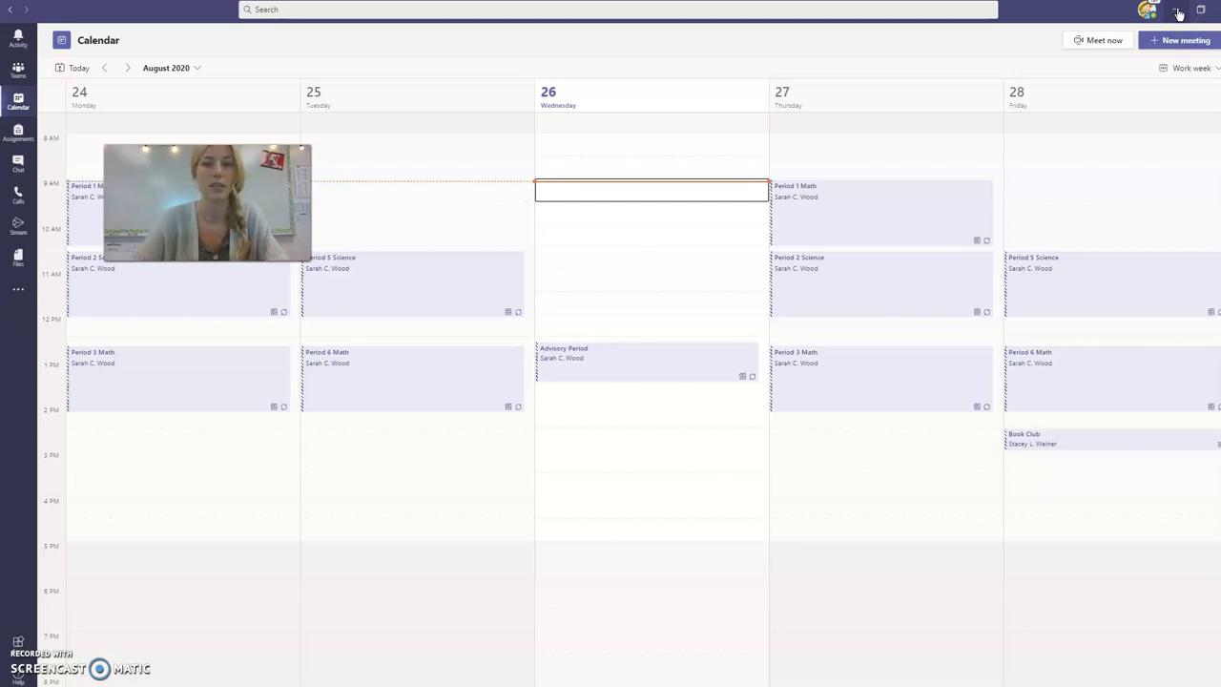
Switch to the Word document with the GOOD MORNING!! instructions, enlarge its window and zoom the page to about 151%.
click(1179, 12)
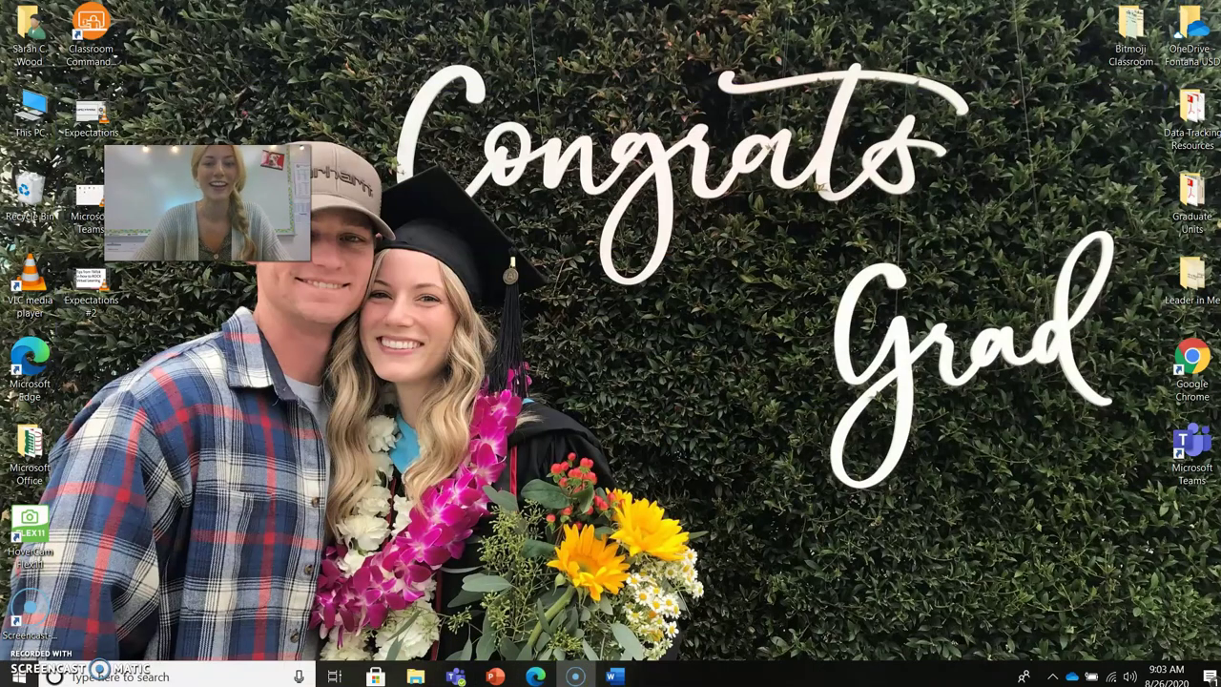
click(615, 676)
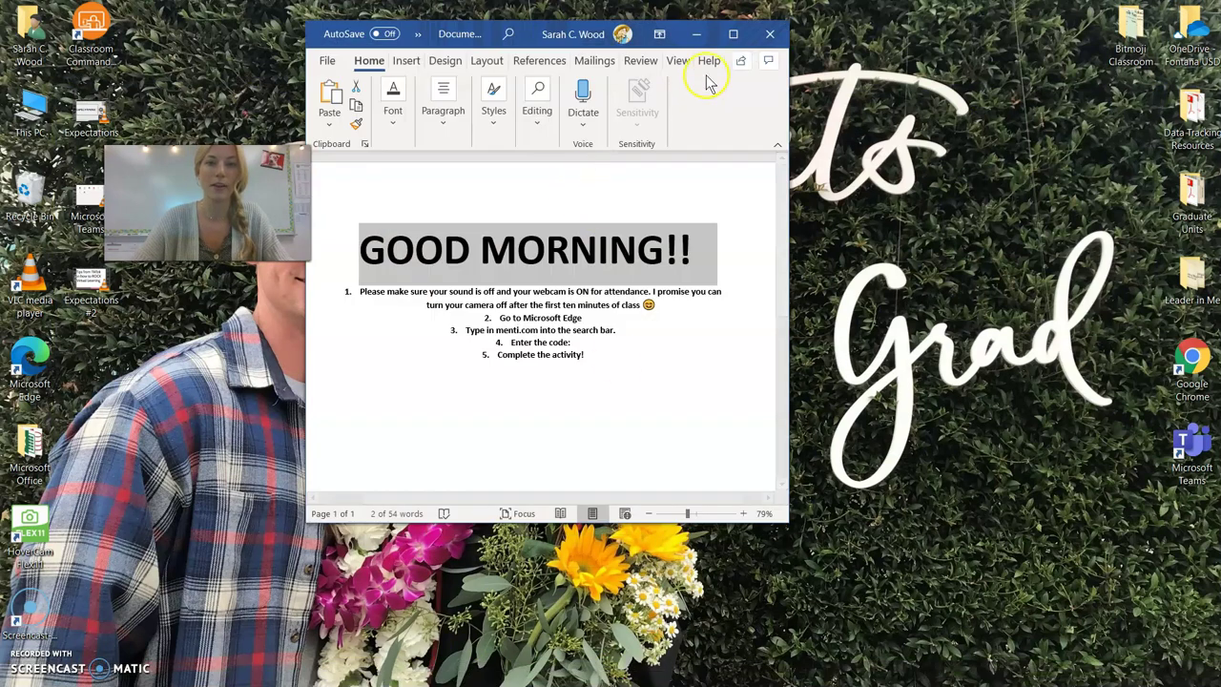
click(732, 275)
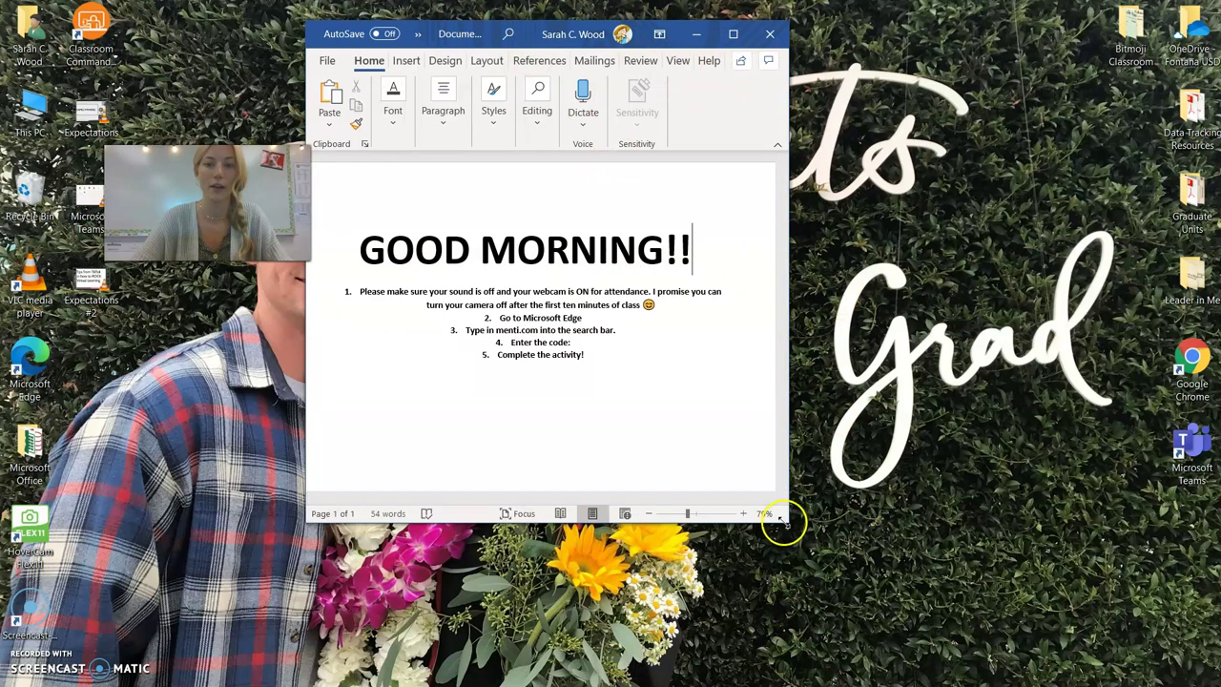
drag(786, 520, 1152, 637)
drag(1054, 621, 940, 605)
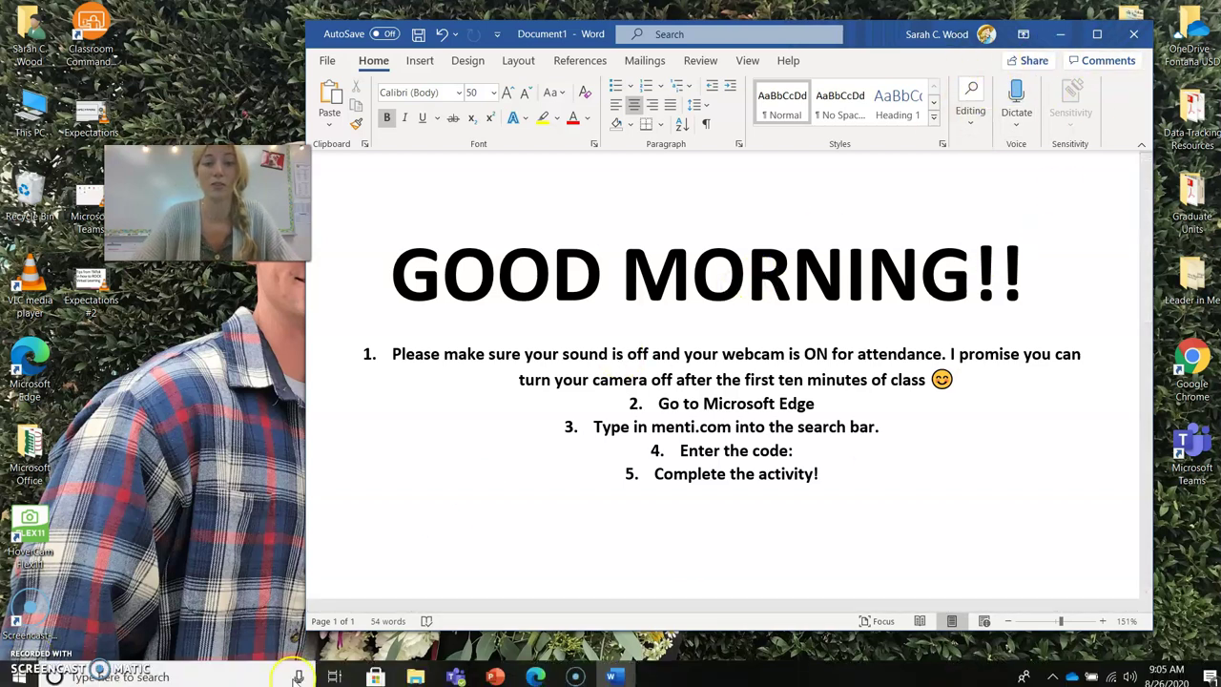
Switch back to Microsoft Teams from the Word document.
click(456, 675)
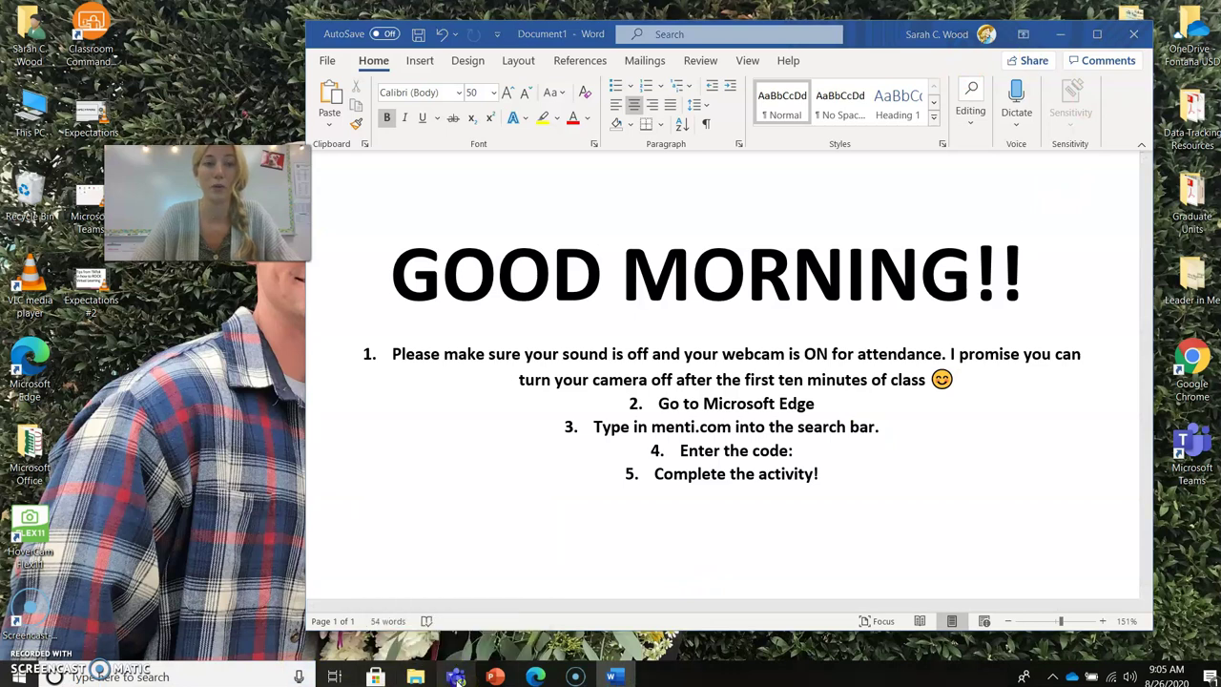